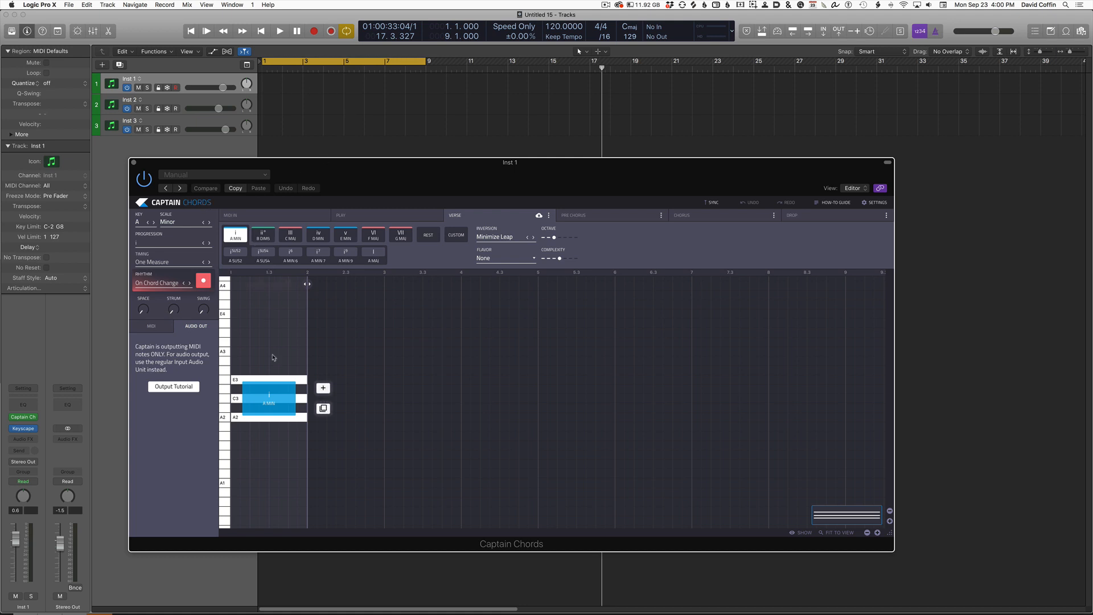
Step: Look through the Captain plugins on the Inst 2, Inst 3 and Inst 1 tracks, skipping the Idea tool tutorial
left_click(174, 102)
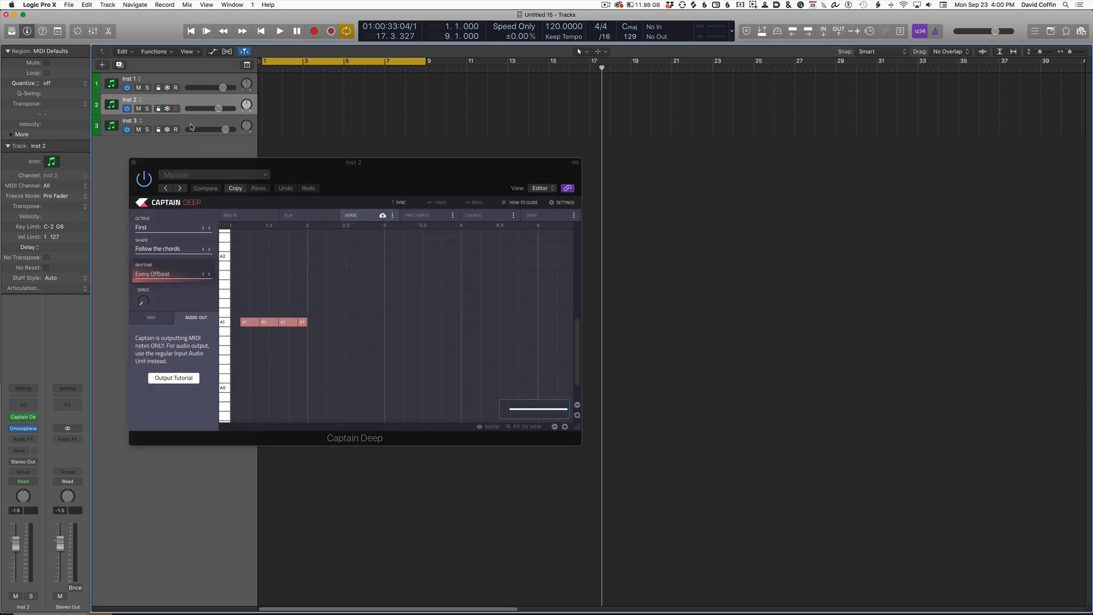
left_click(191, 123)
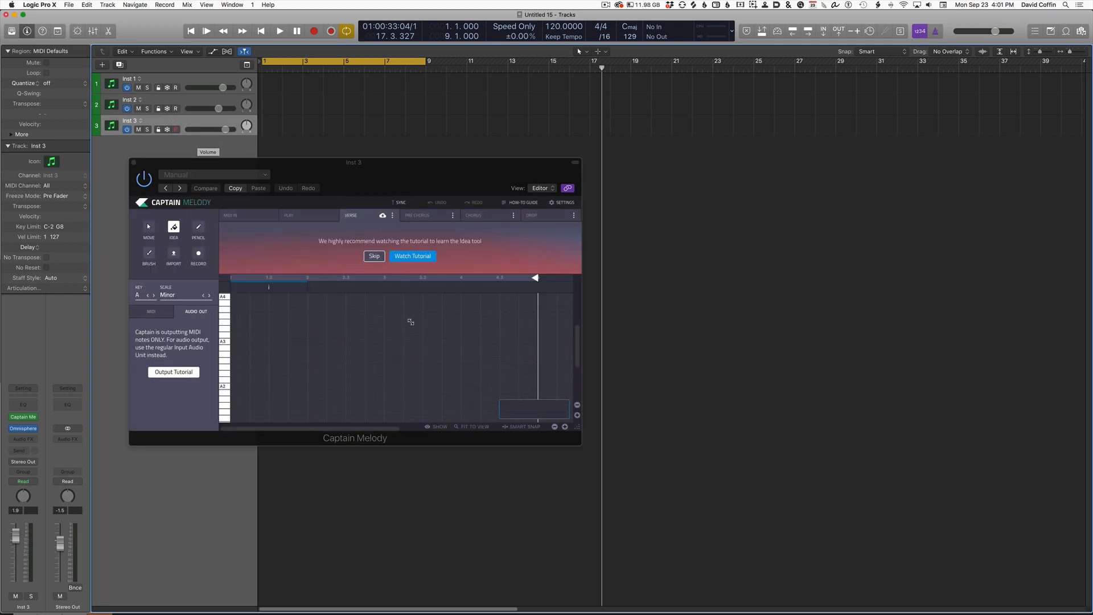
left_click(374, 256)
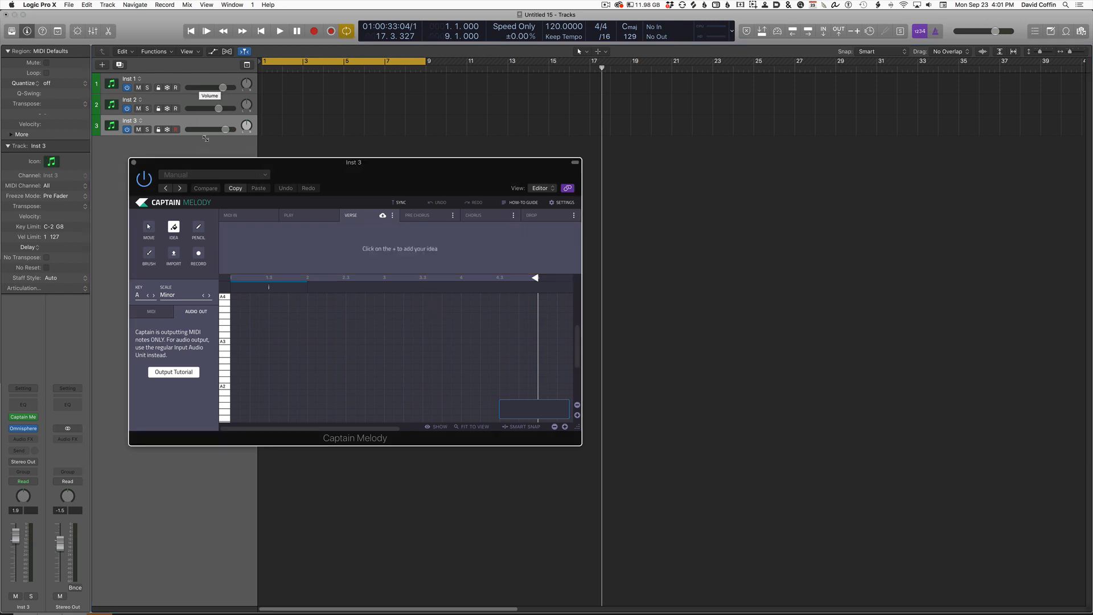
left_click(194, 80)
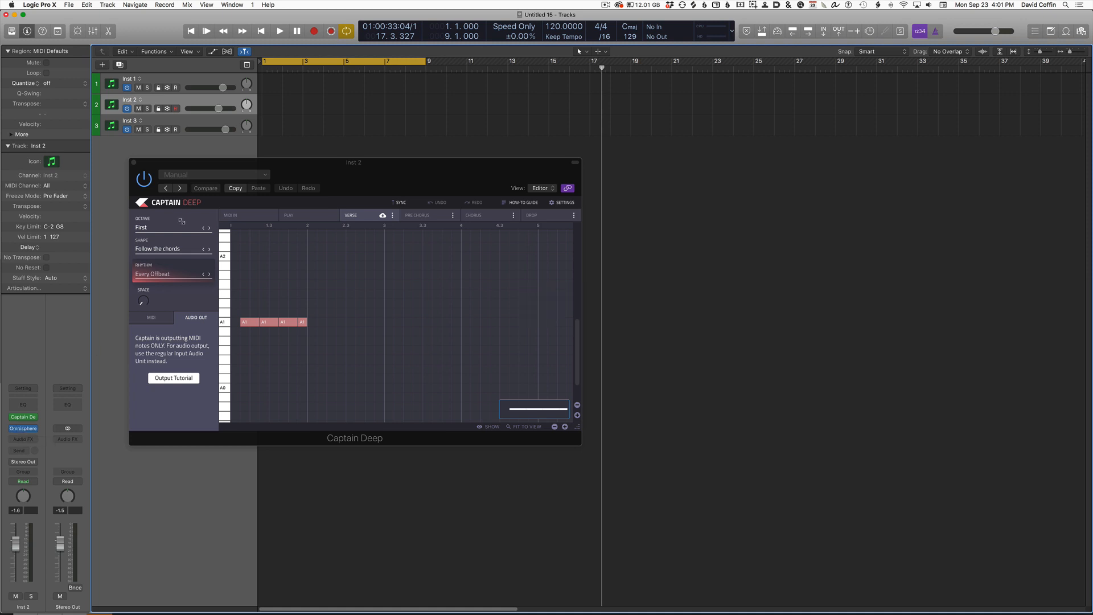
left_click(170, 133)
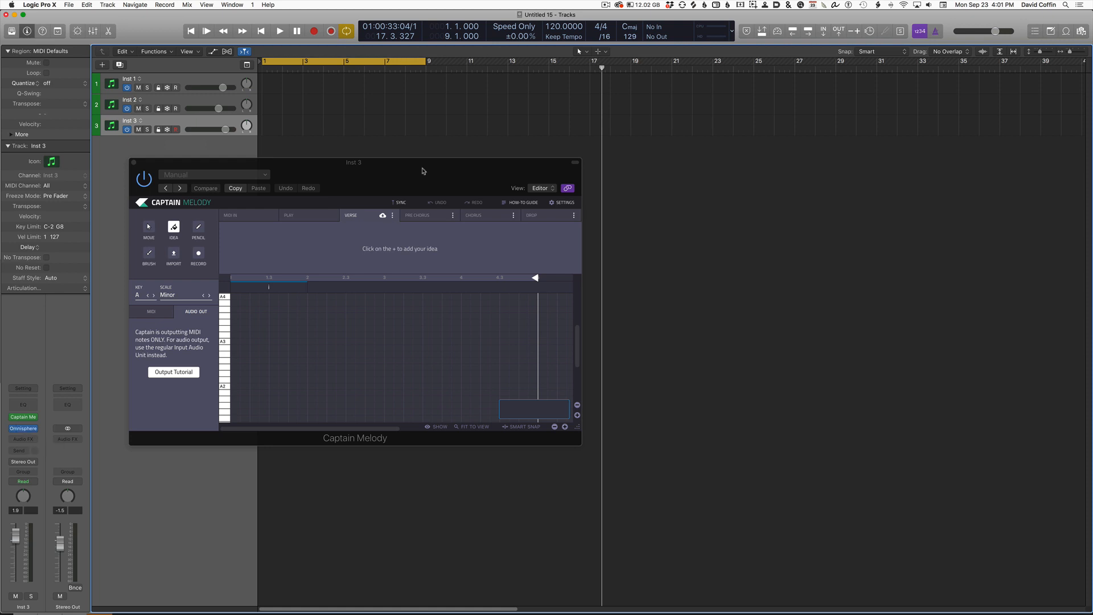
left_click(181, 83)
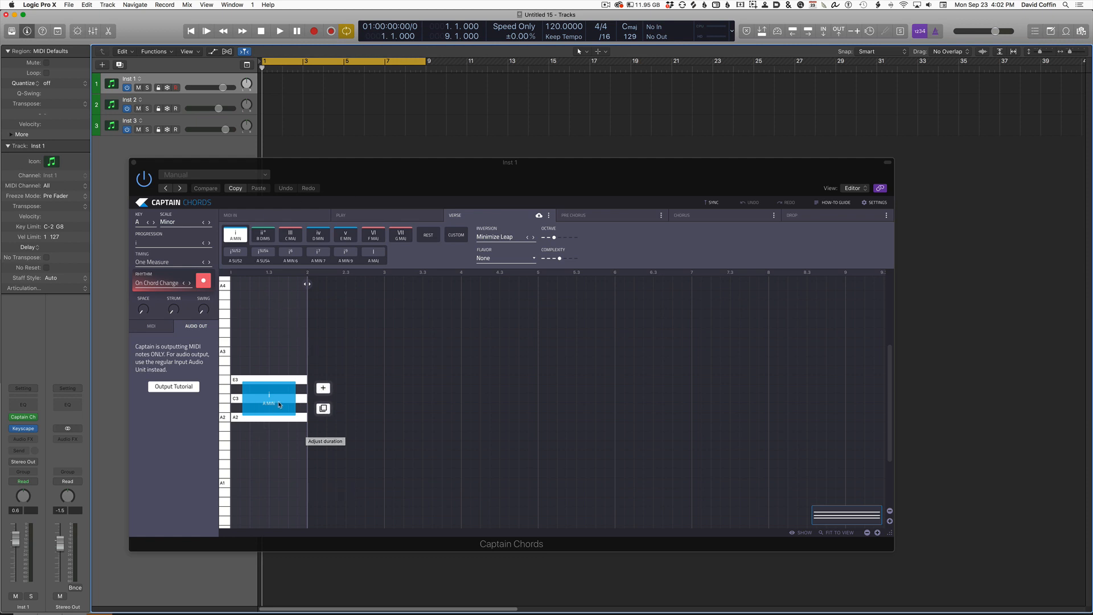
Step: Play the loop and compare the chord part on Inst 1 with the bass part on Inst 2 during playback
key("space")
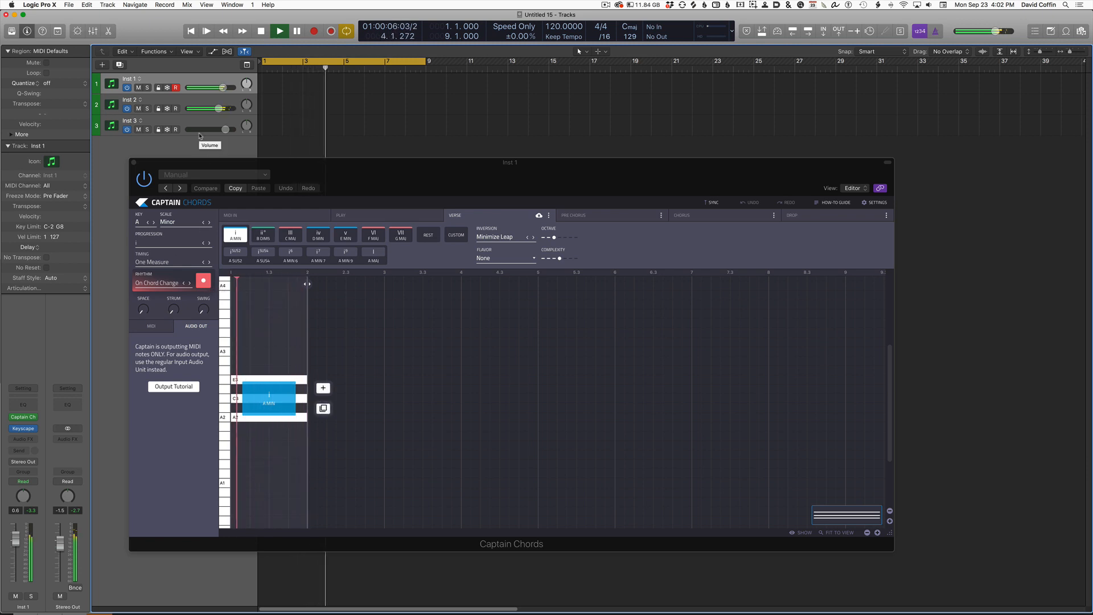
left_click(190, 101)
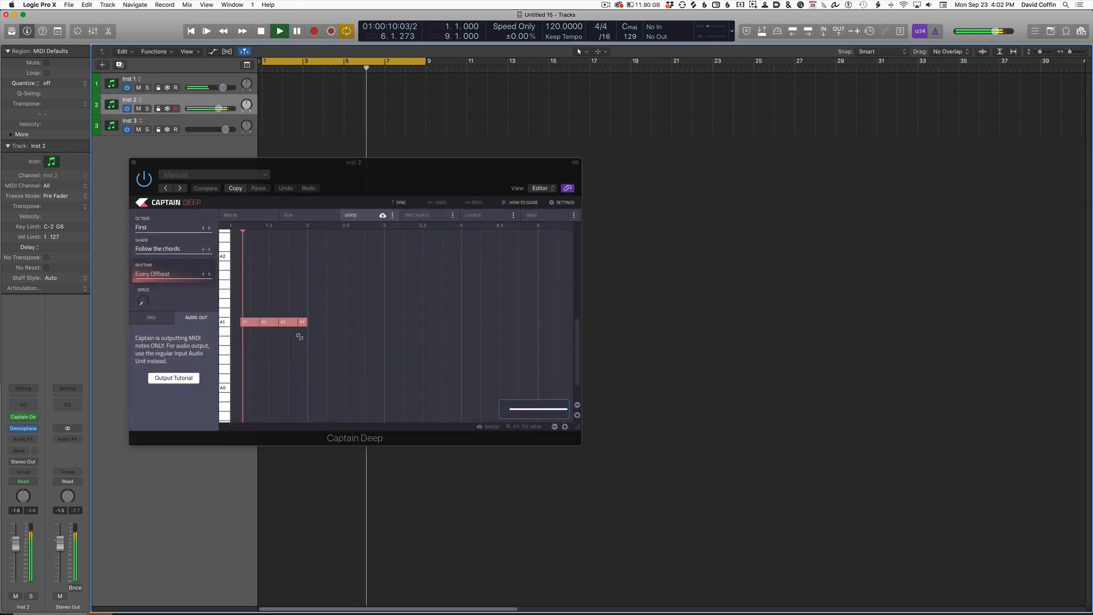
left_click(194, 78)
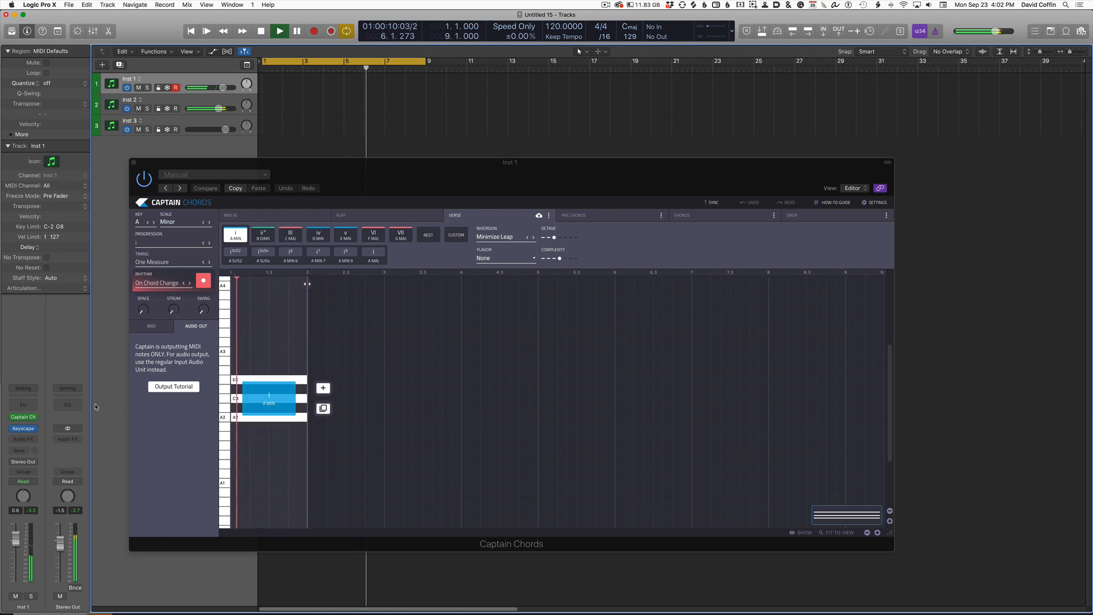
Step: Choose a preset four-chord progression starting on i for the Captain Chords verse on Inst 1
mouse_move(23, 429)
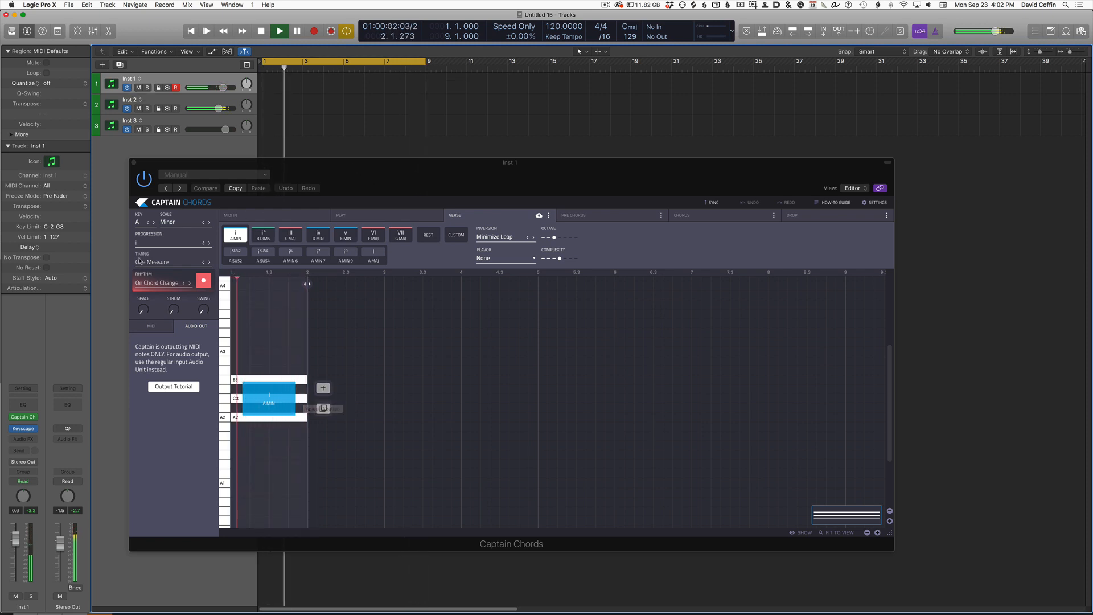
left_click(156, 240)
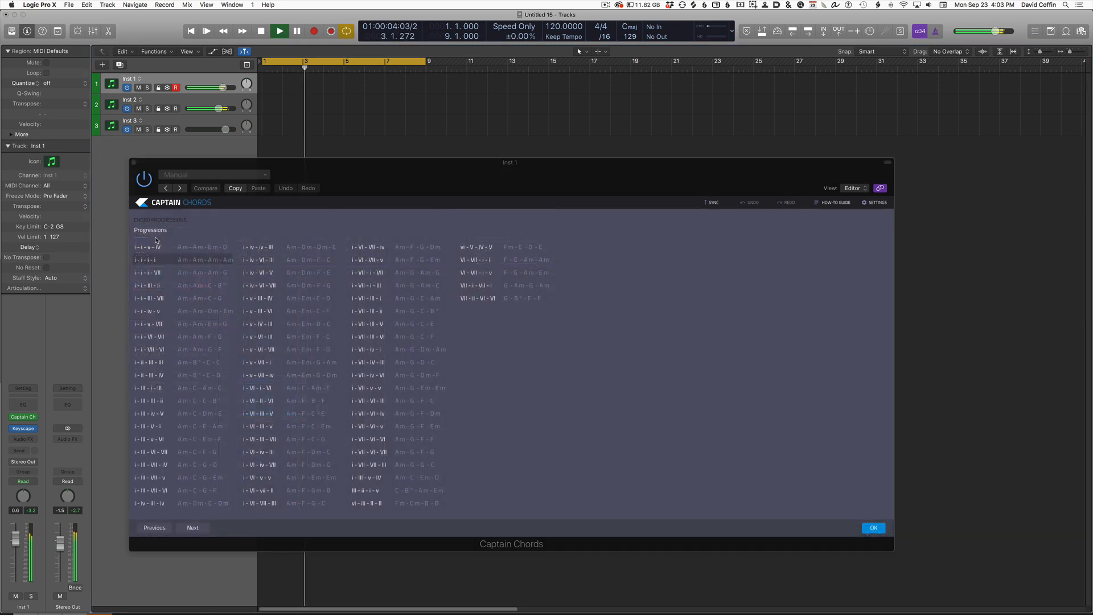
left_click(371, 301)
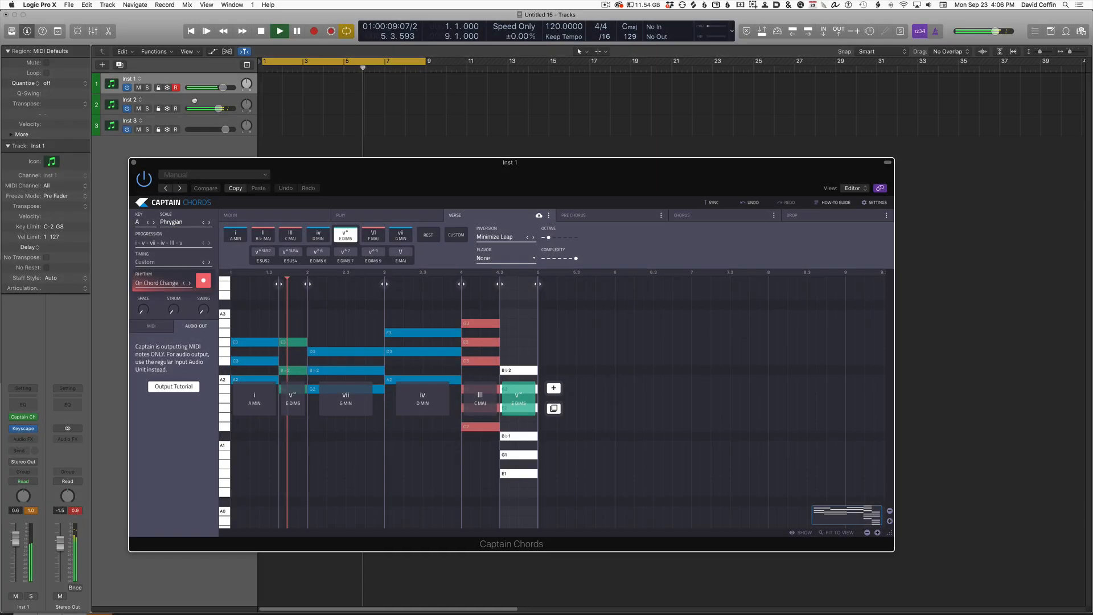
Step: Change the octave of the Captain Deep bass part on Inst 2 to the next setting
left_click(194, 103)
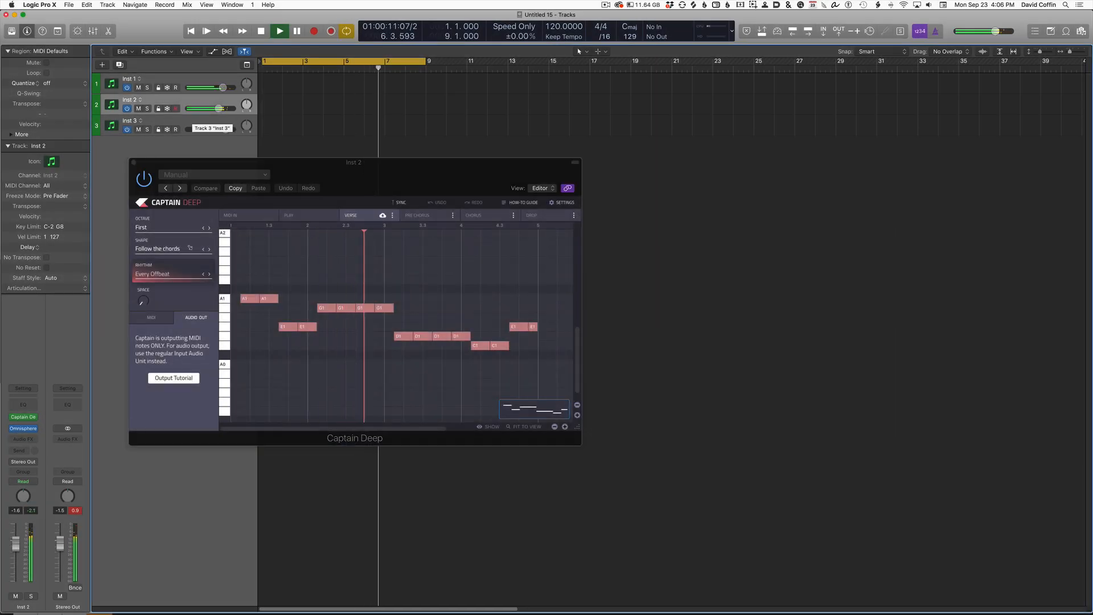
left_click(209, 228)
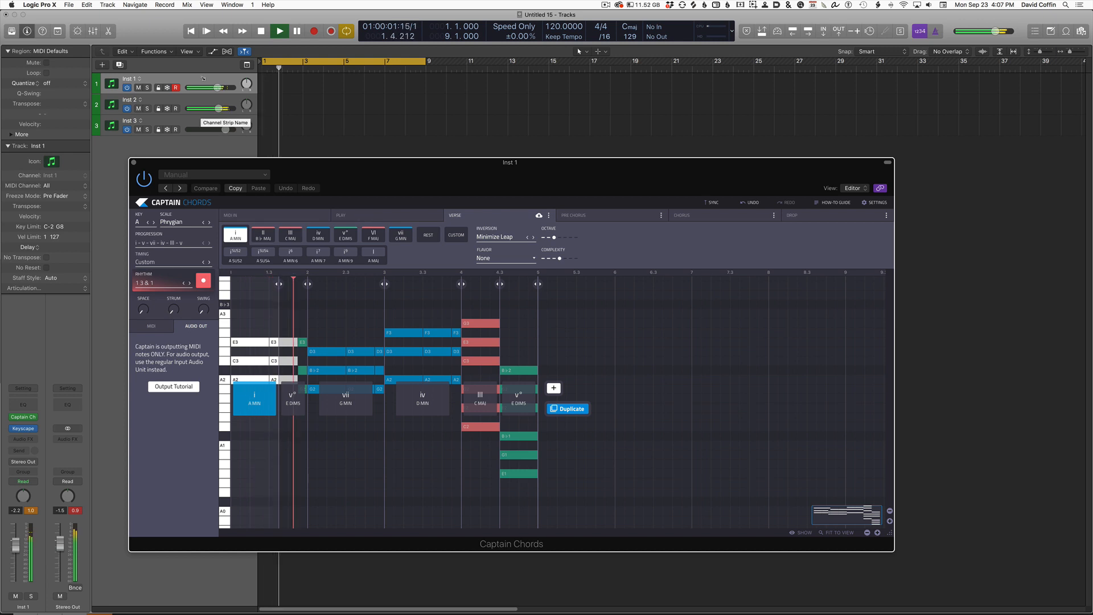
Step: Show Captain Melody on Inst 3 and extend the verse melody's end to bar 9
left_click(194, 122)
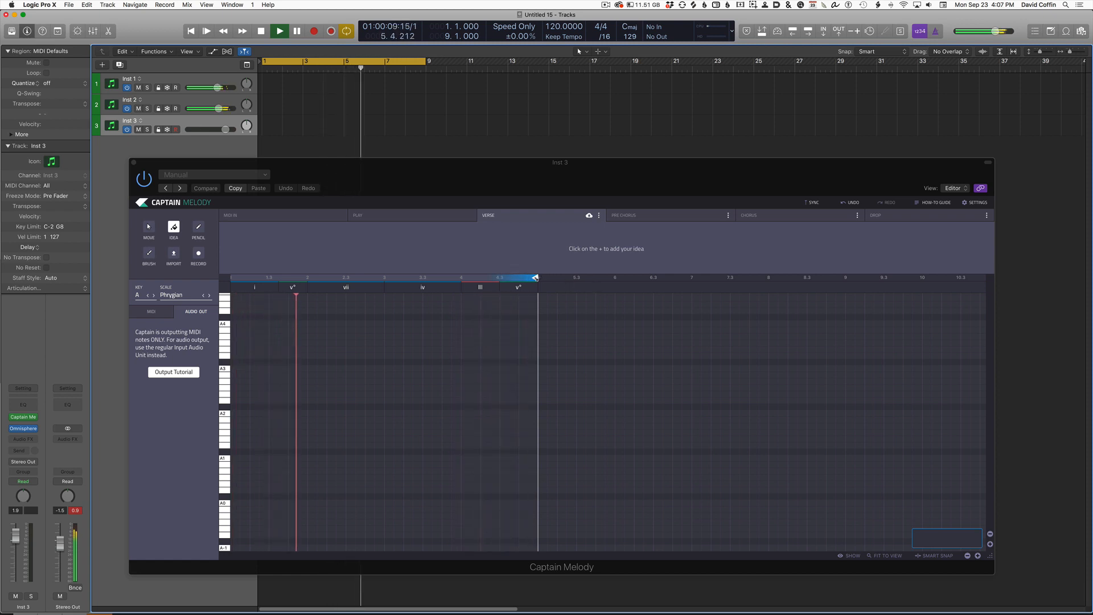
left_click_drag(535, 278, 846, 286)
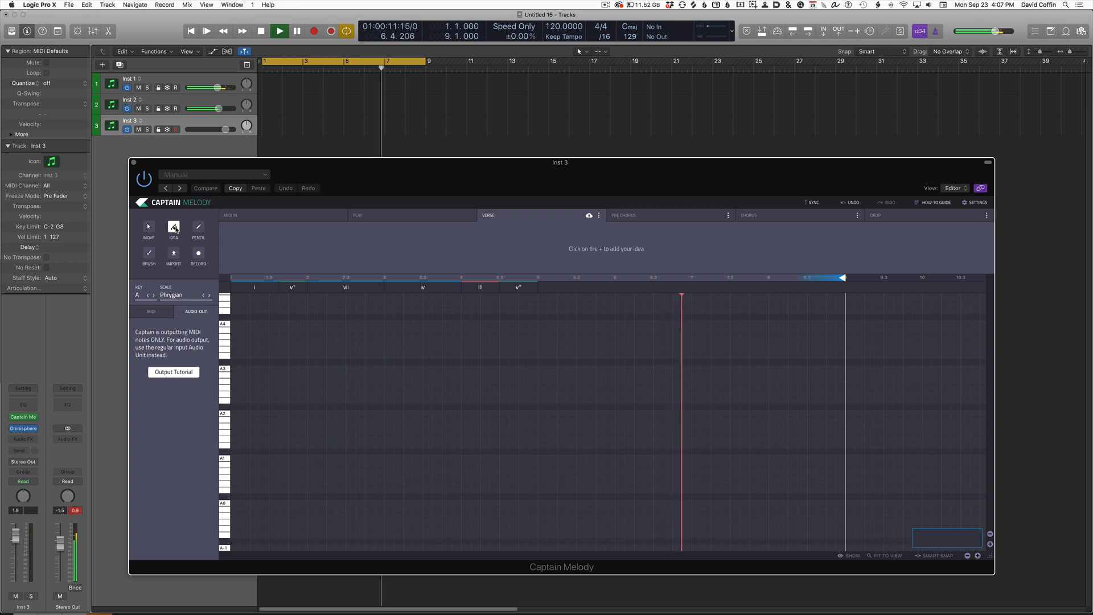
Step: Brush runs of 1/8 notes across the verse melody, including a falling line over the first bars and a rising one before bar 9
left_click(150, 255)
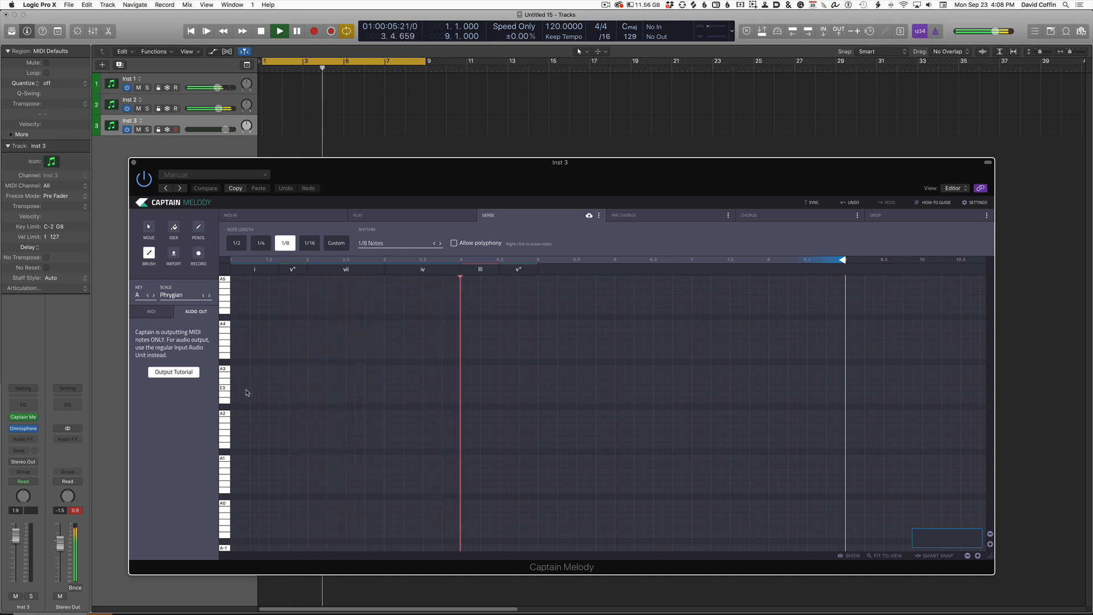
left_click_drag(241, 387, 257, 387)
left_click(332, 348)
left_click_drag(427, 357, 527, 384)
left_click_drag(687, 385, 725, 375)
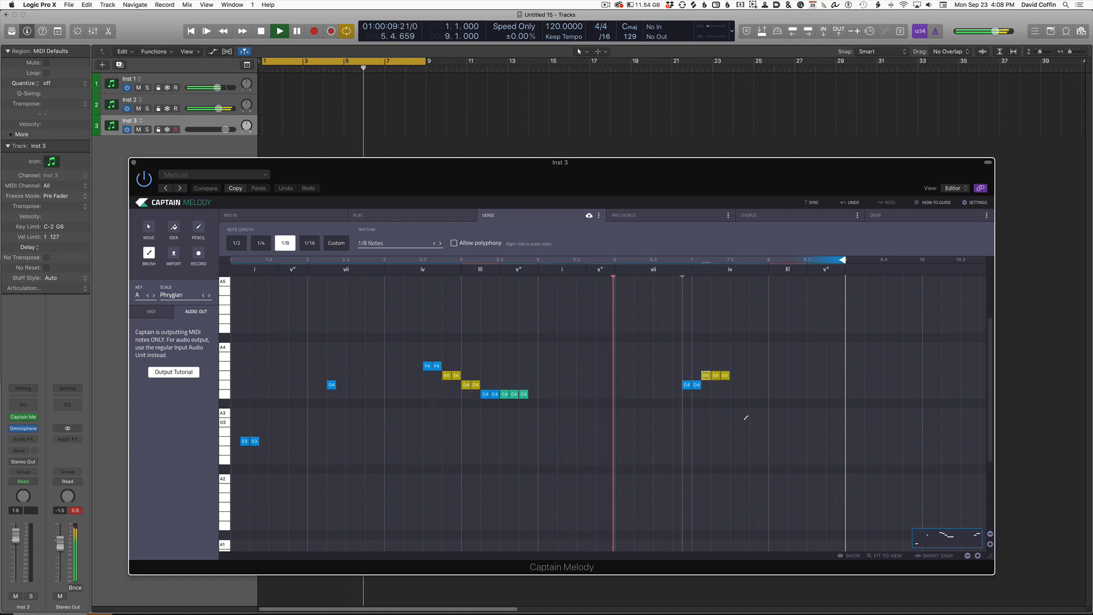
left_click_drag(754, 422, 835, 353)
left_click(833, 308)
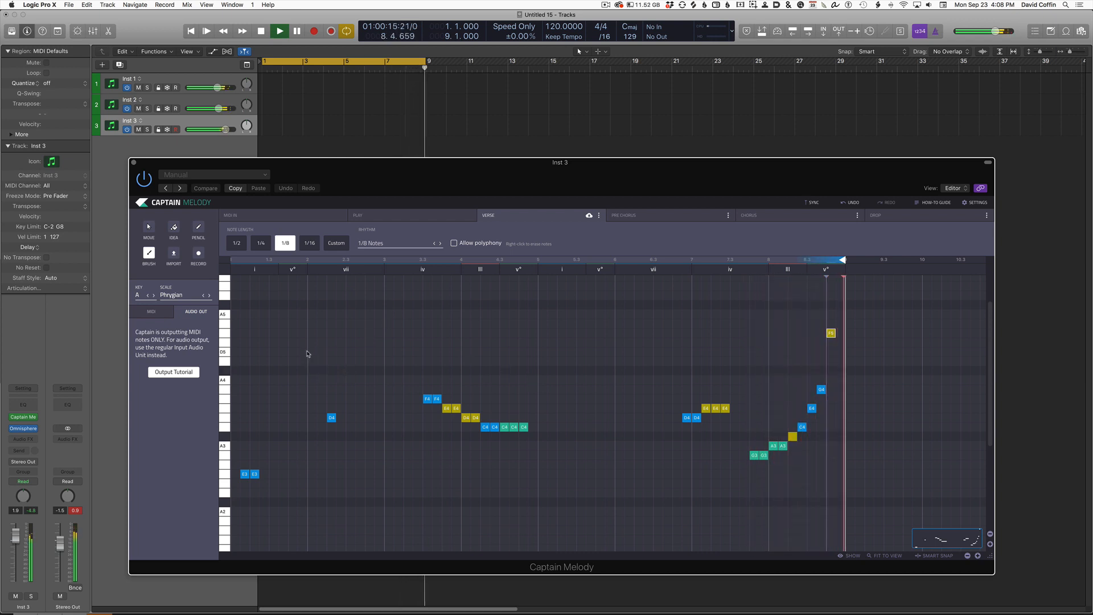
left_click_drag(262, 363, 345, 391)
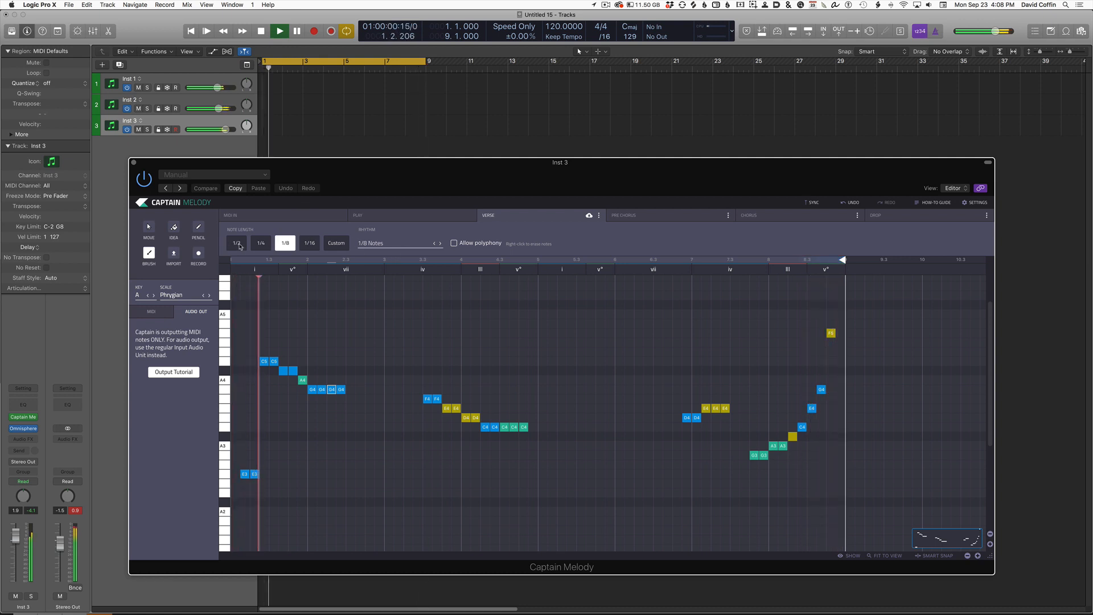
Step: Brush 1/2 notes on C5 near bar 2.5 and D5 at bar 7, plus a descending 1/16-note run around bar 5
left_click(239, 244)
left_click(349, 361)
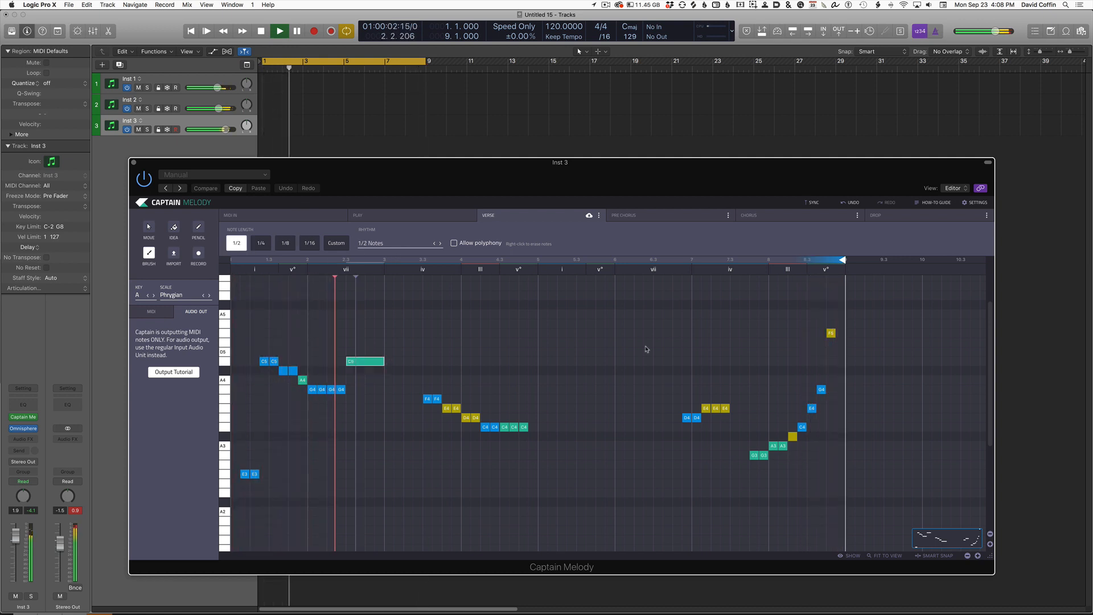
left_click(696, 351)
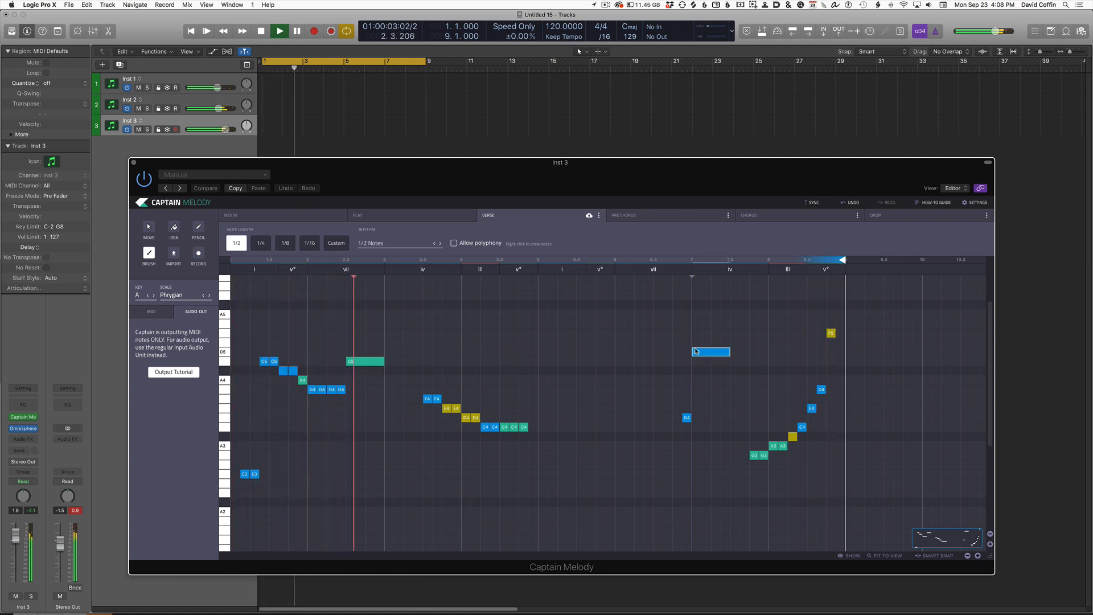
left_click(306, 243)
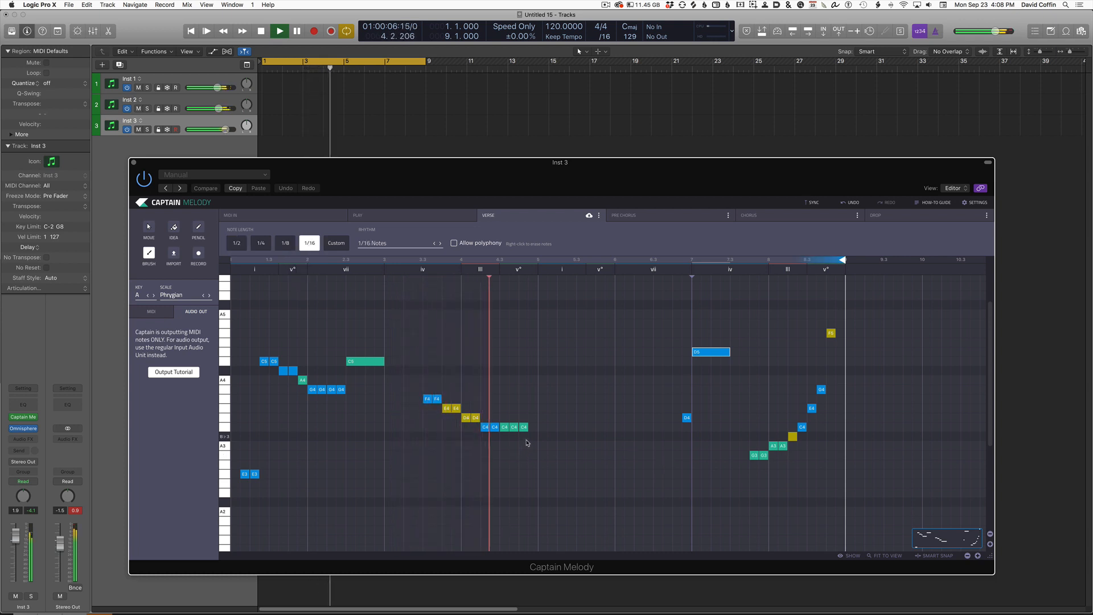
left_click_drag(526, 442, 561, 465)
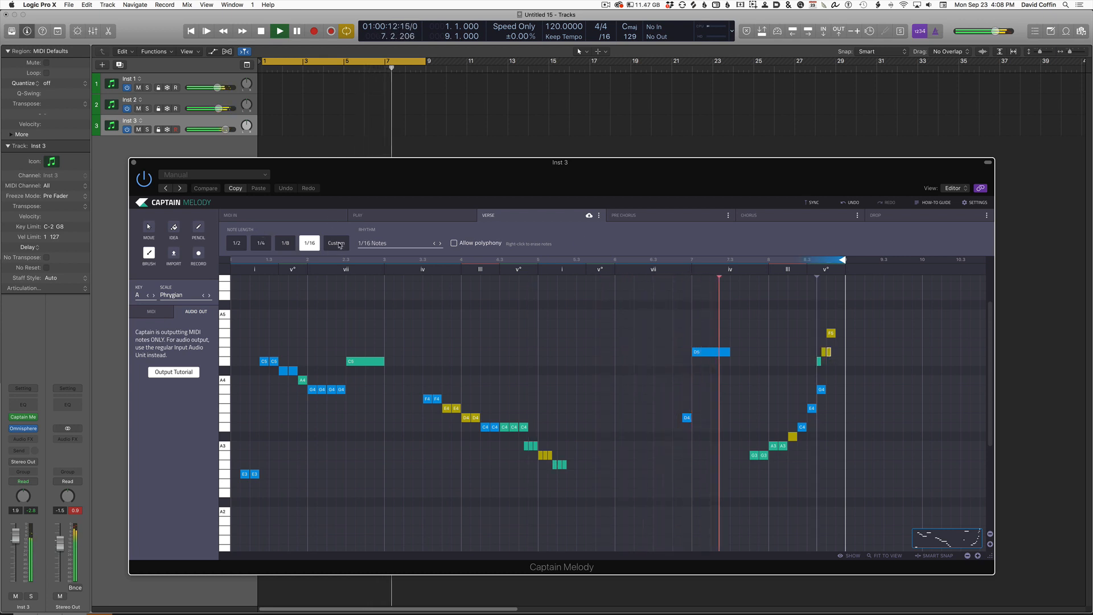
Step: Set the brush to the custom rhythm "1 a 2 synco 4" and paint a melody line from about bar 5.3 onward
left_click(338, 244)
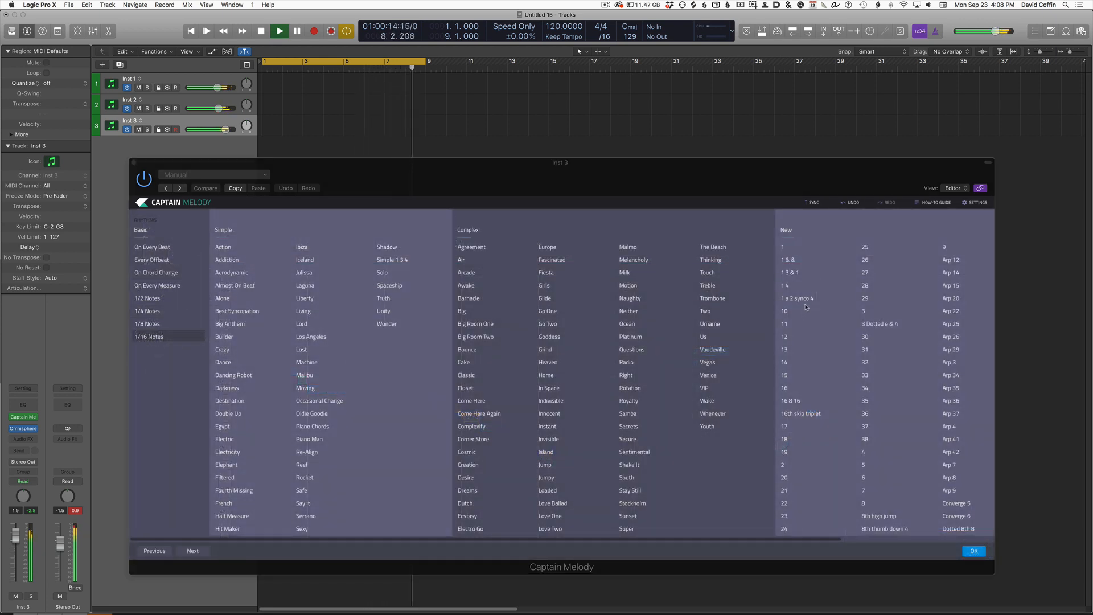
scroll(806, 307, "right", 5)
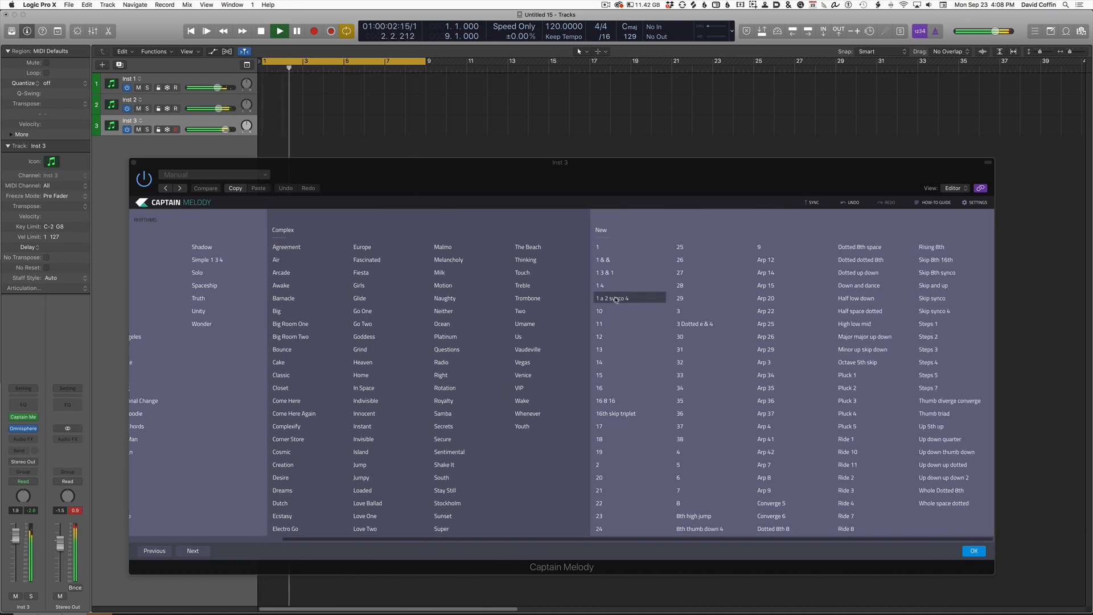
left_click(974, 550)
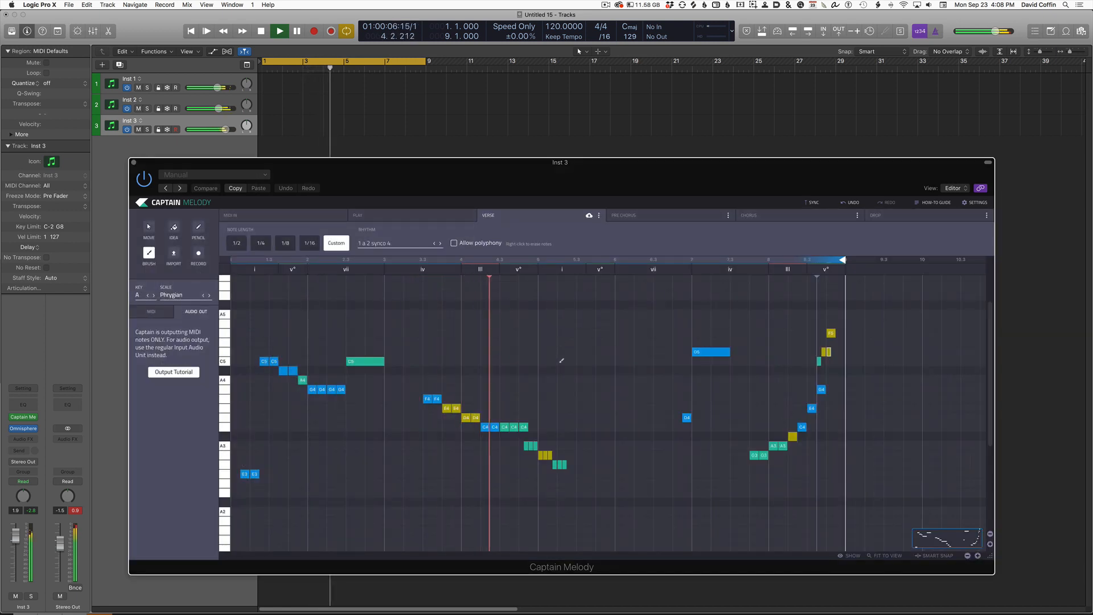
mouse_move(561, 361)
left_mouse_down()
mouse_move(722, 325)
mouse_move(776, 363)
left_mouse_up()
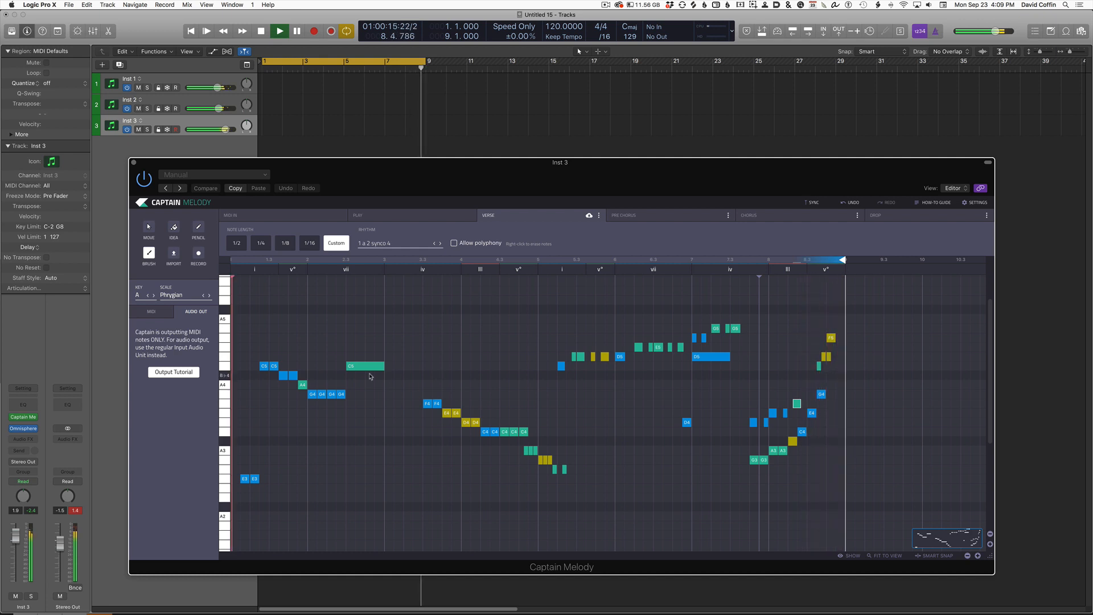
Step: Brush a descending line from about bar 2.8 to 4 with custom rhythm 14, and erase its E5 note just after bar 3
left_click(440, 243)
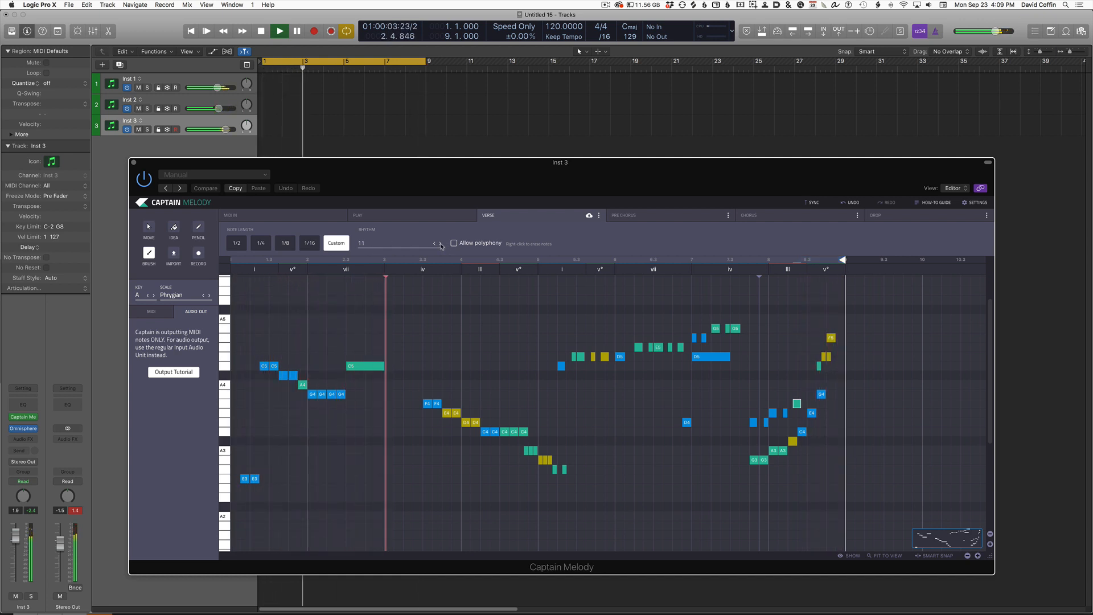
left_click(440, 244)
left_click_drag(347, 329, 414, 356)
left_click(454, 384)
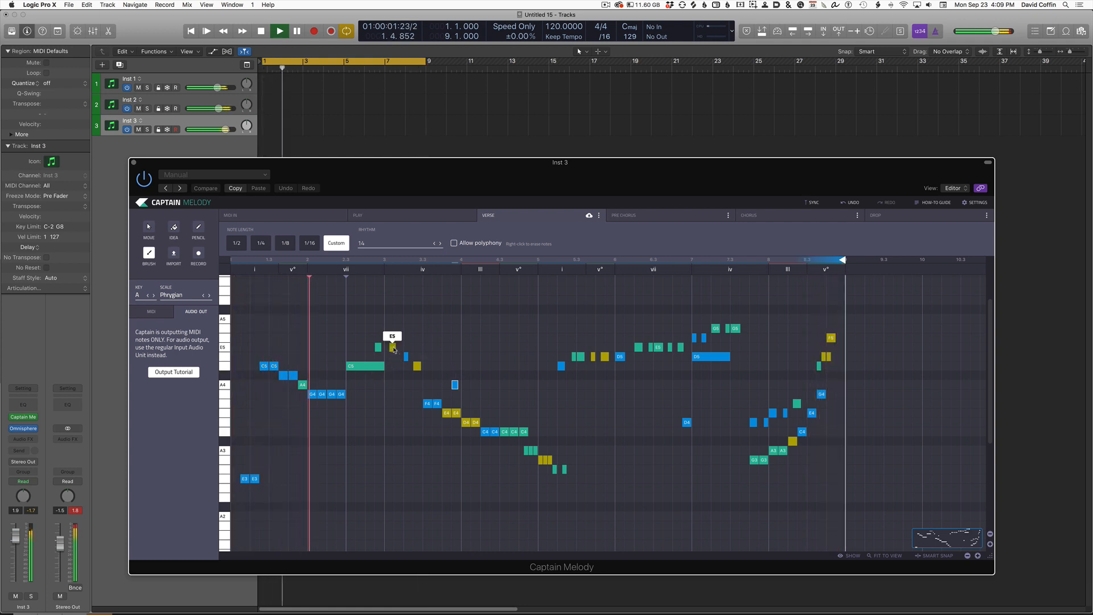
right_click(393, 347)
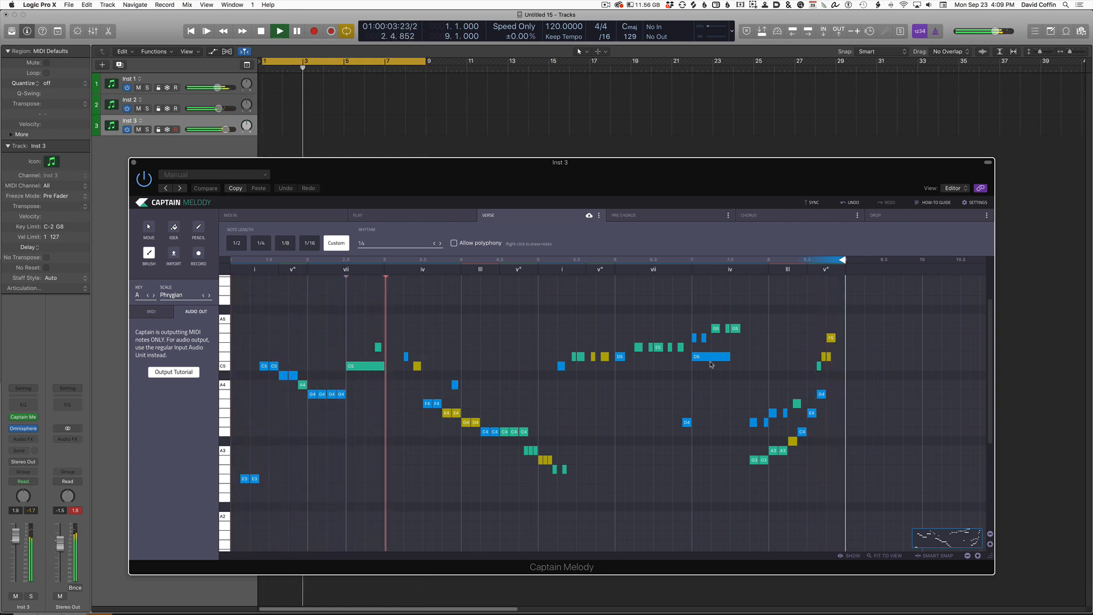
Step: Move the note near bar 5.5 up to F5, the long note at bar 7 down to B♭4, and the G5 near bar 7.5 up to A5
left_click(152, 230)
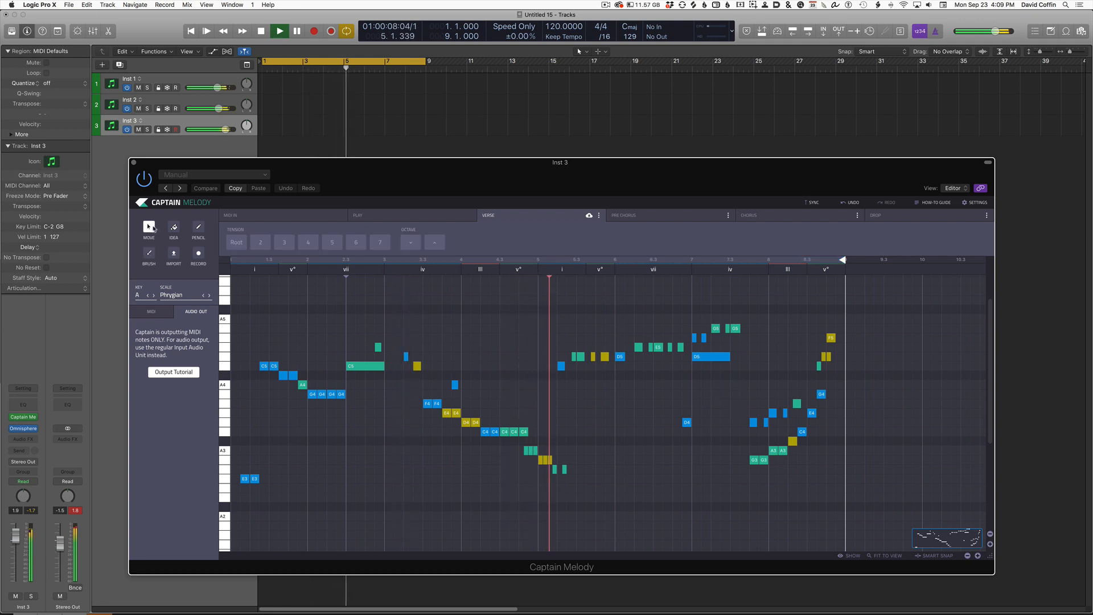
left_click_drag(580, 356, 581, 336)
left_click_drag(722, 357, 724, 378)
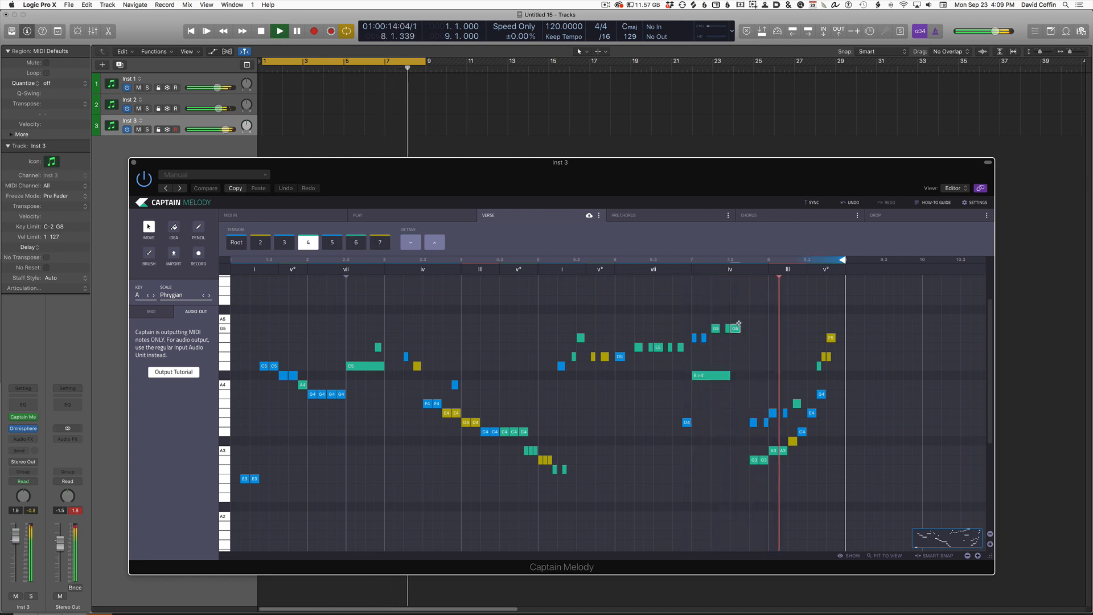
left_click_drag(737, 328, 736, 323)
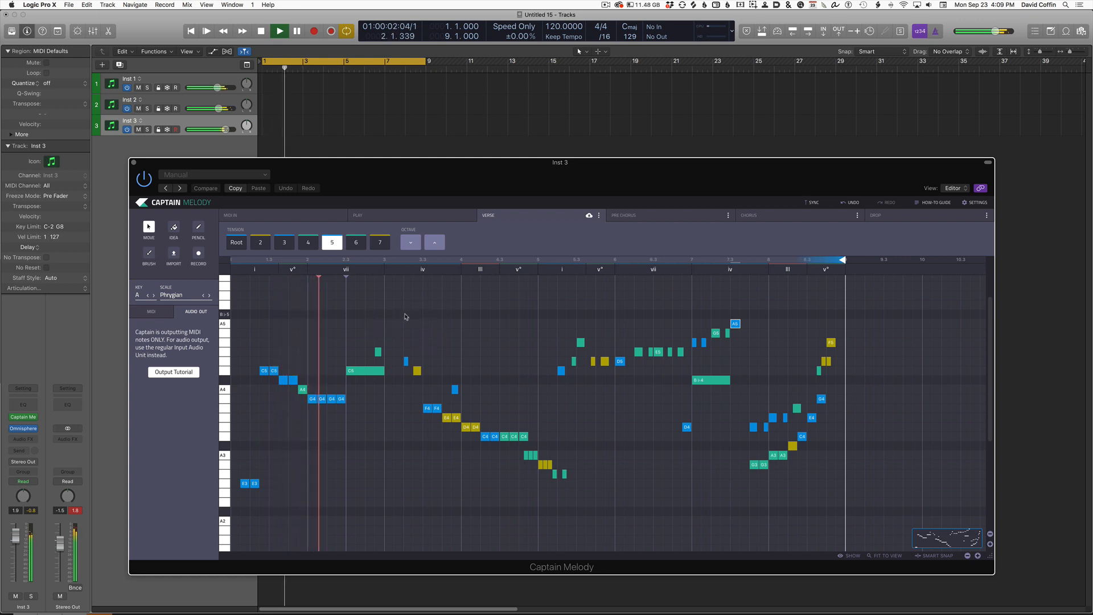
Step: Replace the melody notes from about bar 3.2 to 5.4 with sparse 1/4-note brush strokes descending from G4 through F4 and E4 to D4
left_click_drag(404, 317, 569, 514)
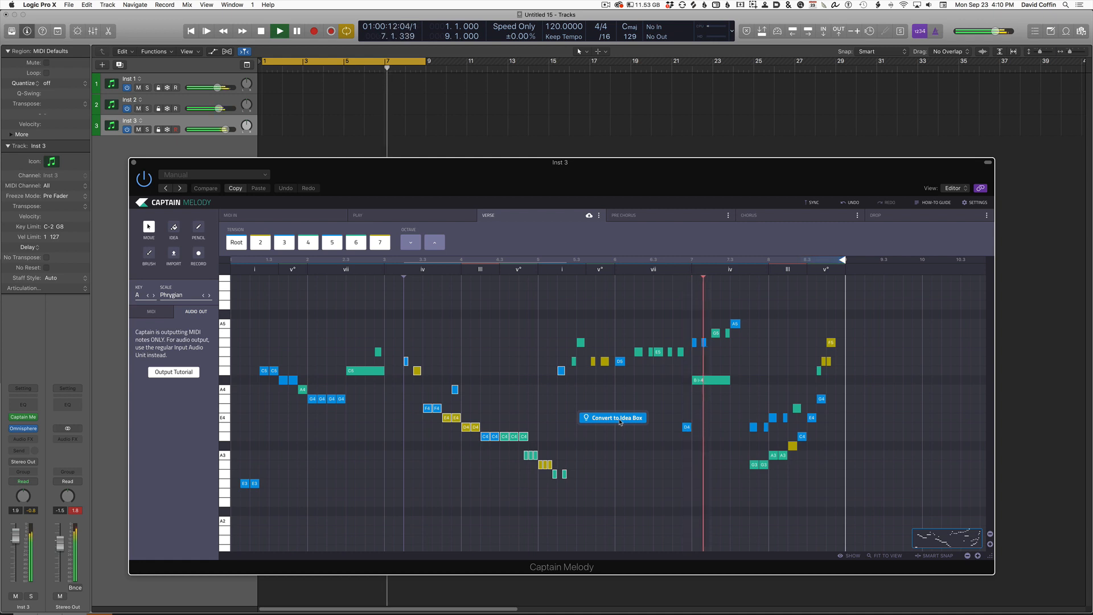
left_click(618, 418)
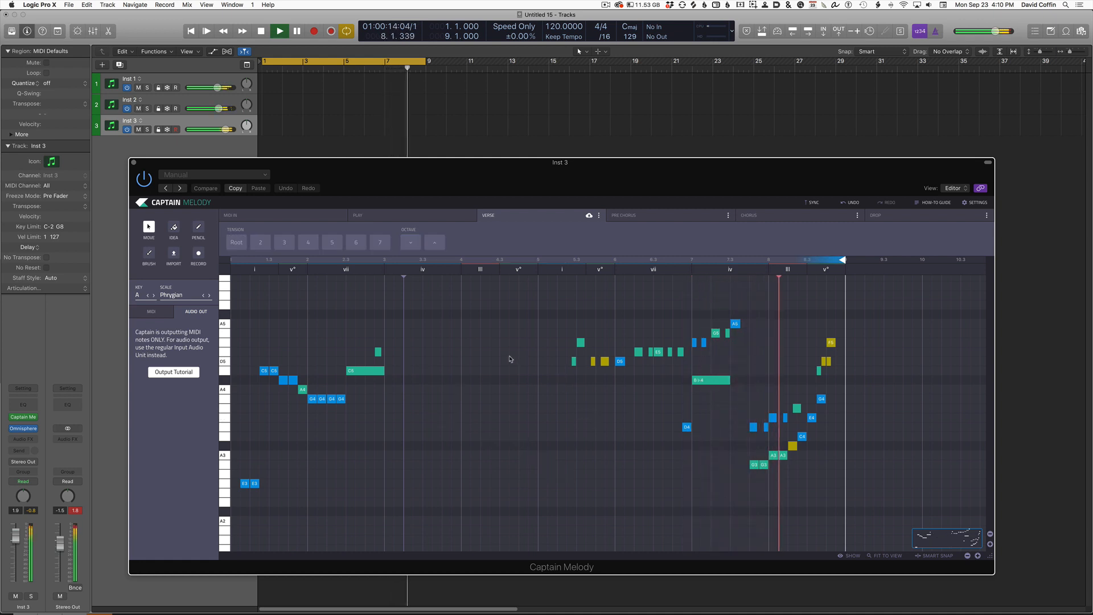
left_click(149, 252)
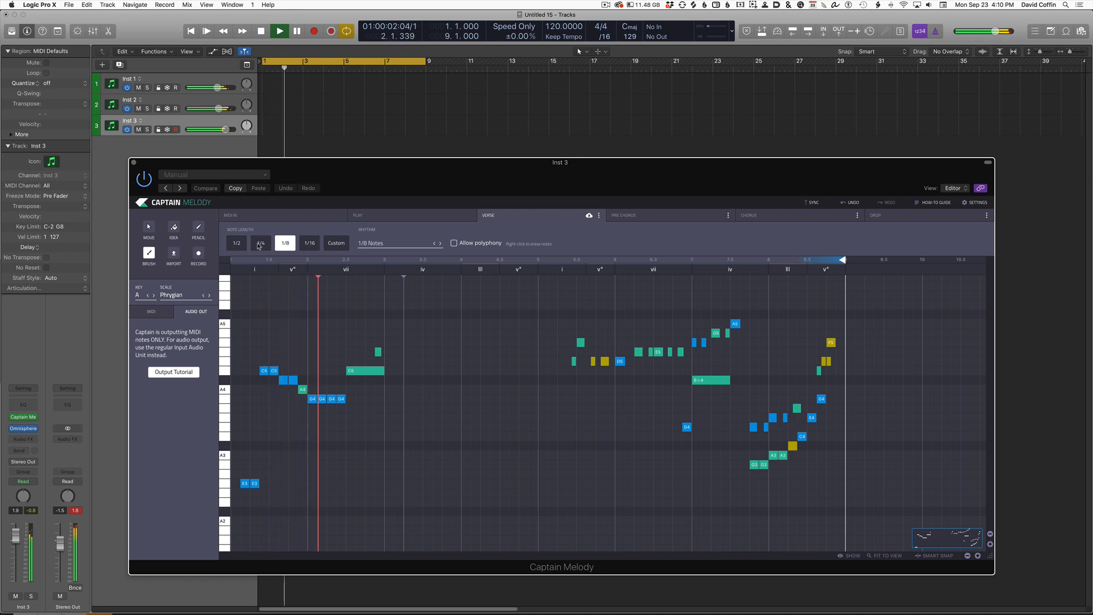
left_click(261, 243)
left_click_drag(392, 398, 582, 422)
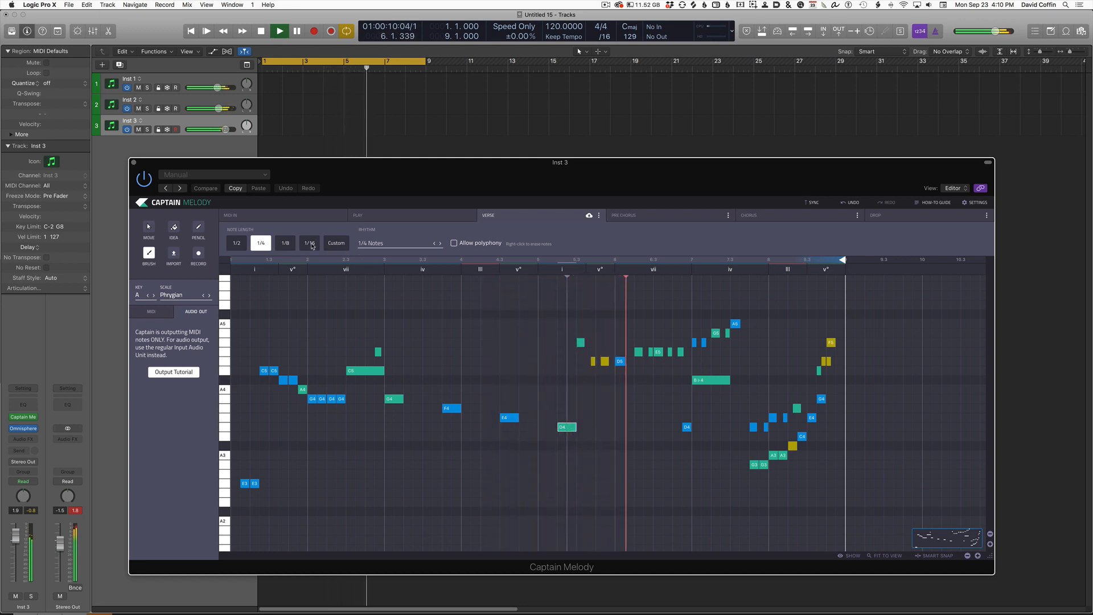
Step: Brush short groups of 1/16 notes on B♭4 near bars 3.3, 4, 4.8 and 5.5
left_click(309, 243)
left_click_drag(405, 380, 527, 379)
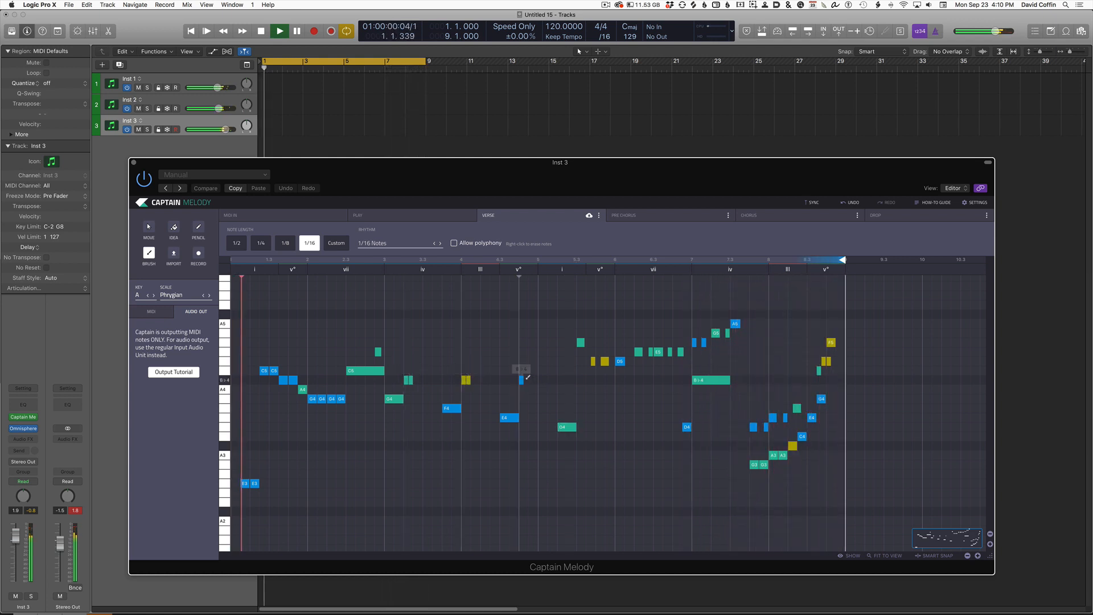
left_click(579, 380)
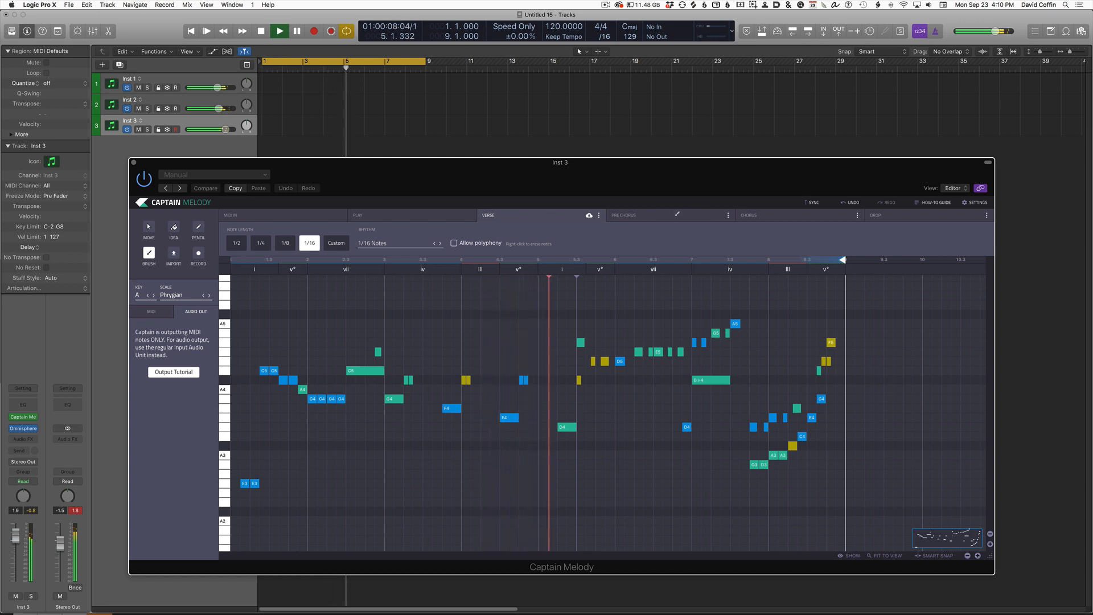
Step: Open the pre-chorus section and set its Captain Chords progression to i-VII-III-ii, repeated over eight bars
left_click(675, 217)
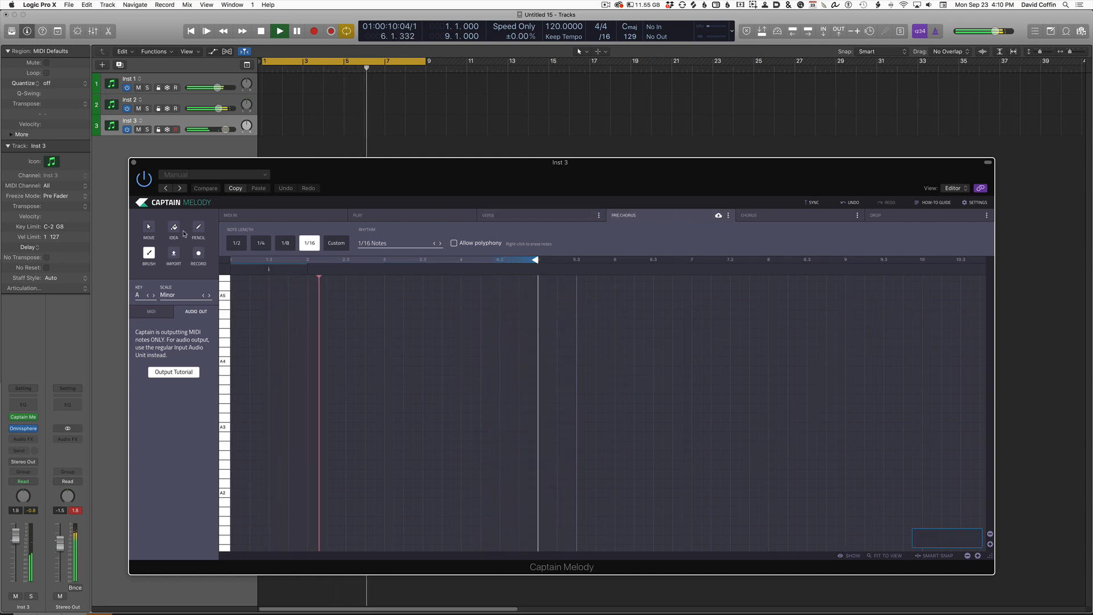
left_click(182, 79)
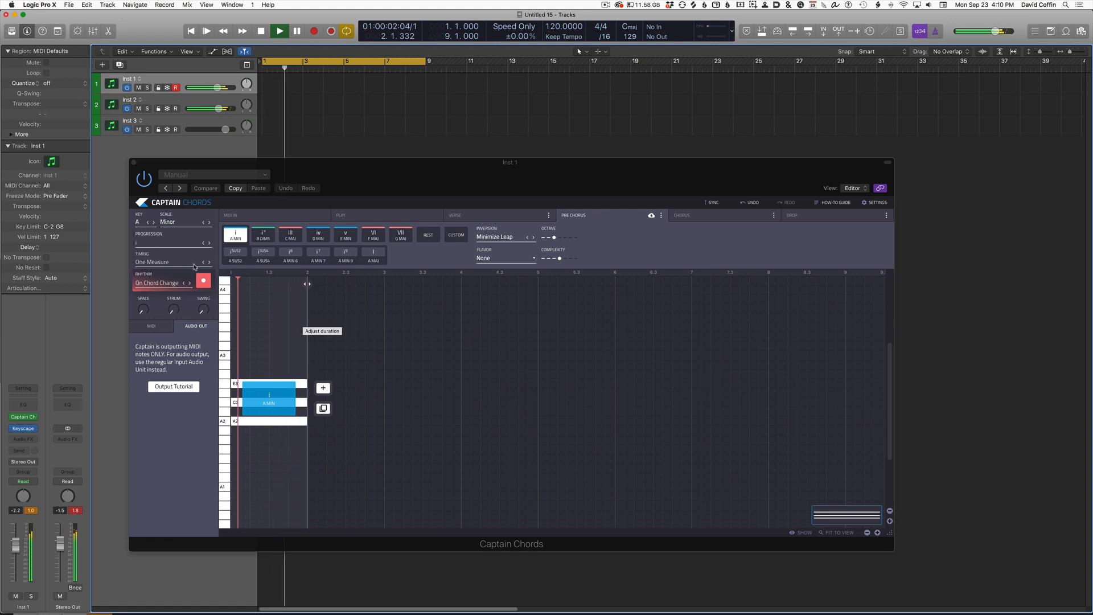
left_click(157, 244)
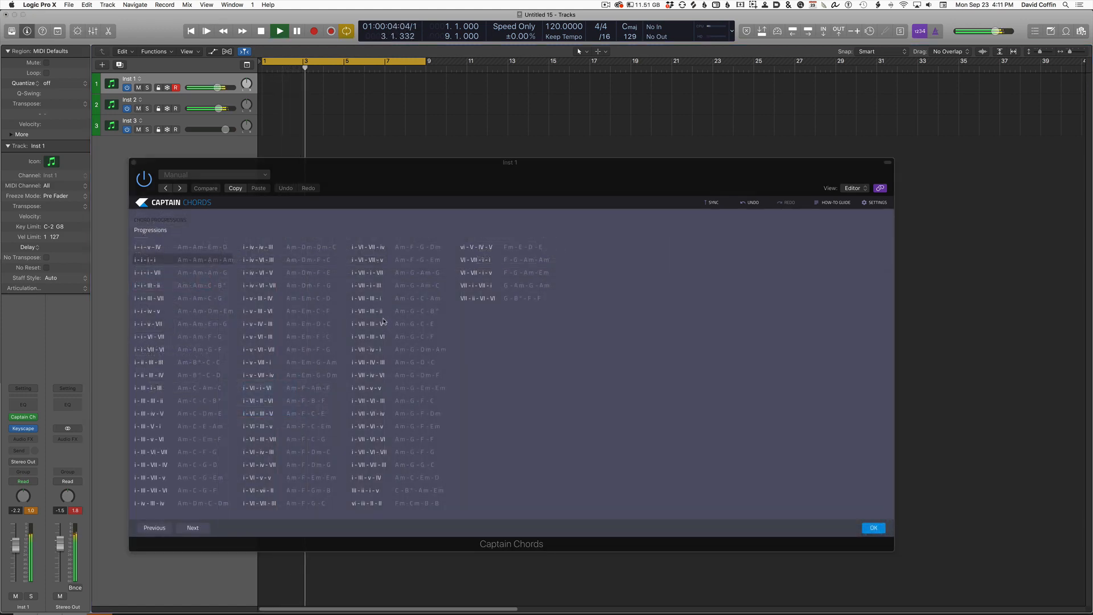
left_click(871, 527)
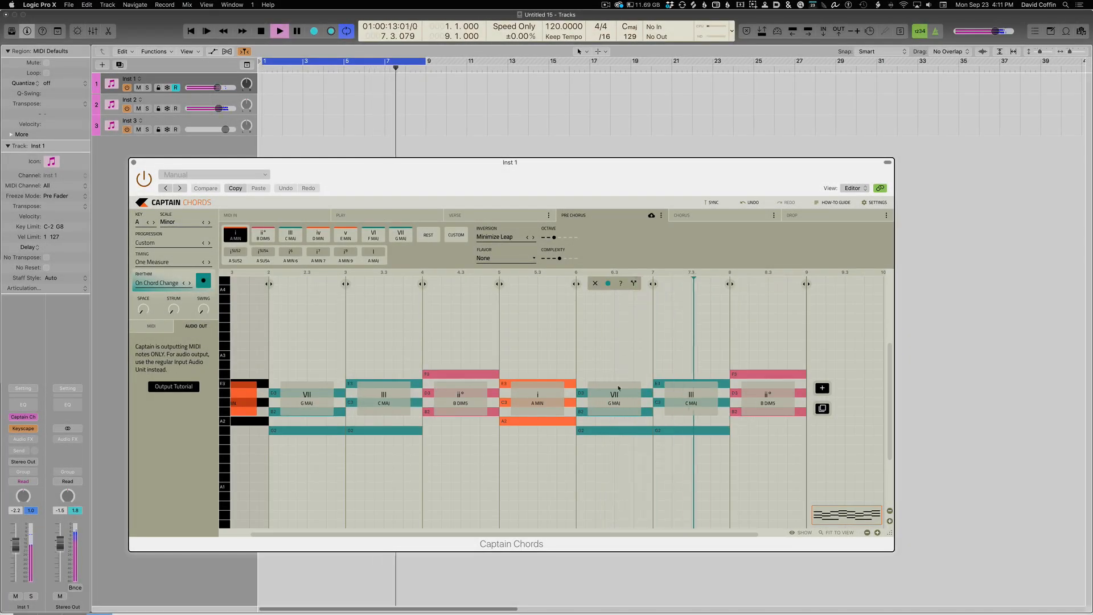
Step: Change the pre-chorus's sixth chord to iv (D min) and its eighth chord to v (E min)
left_click(619, 388)
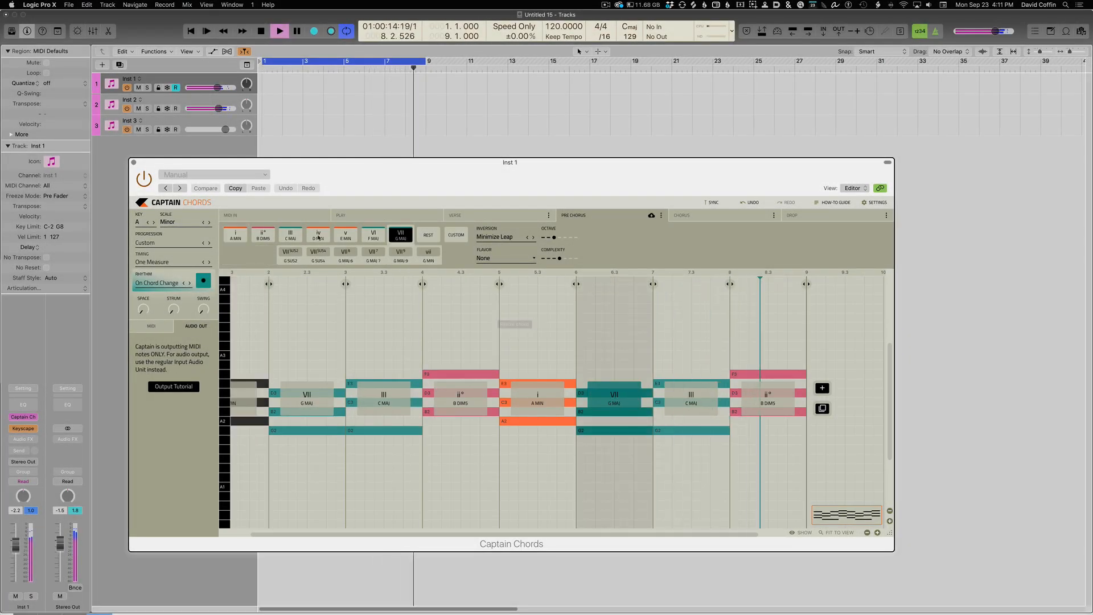
left_click(318, 234)
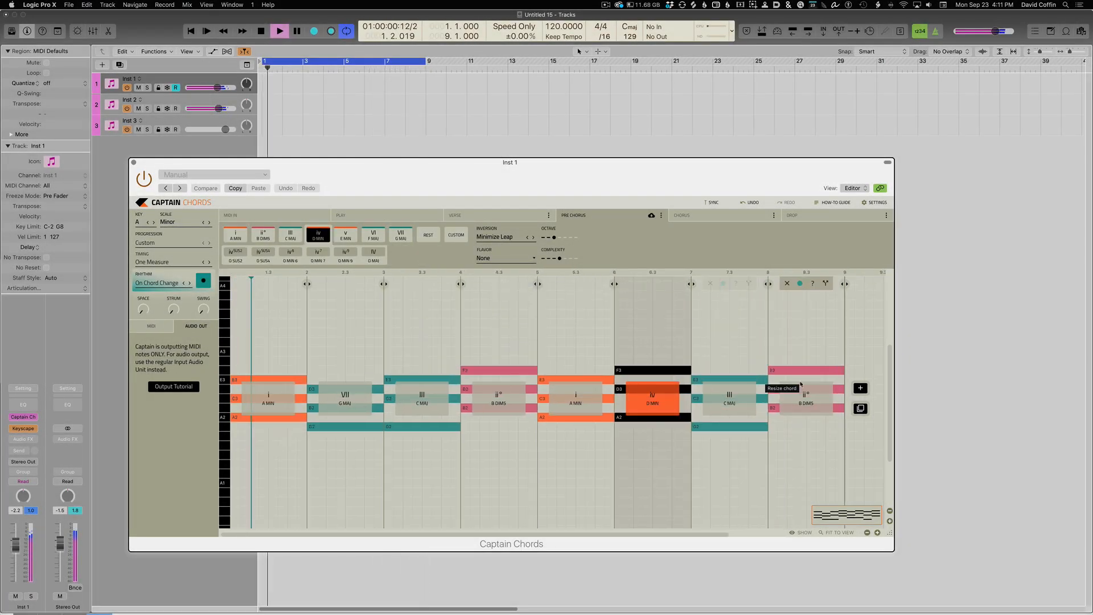
left_click(806, 399)
left_click(345, 234)
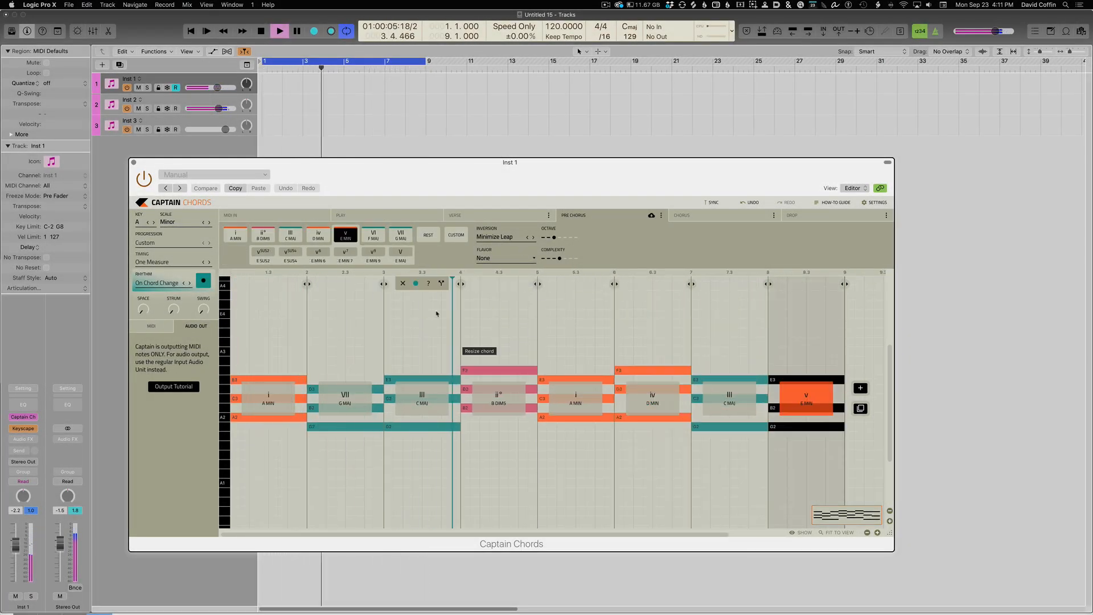
Step: On the Inst 2 bass track, adjust the pre-chorus octave and shape, and set the rhythm to Elephant
left_click(211, 108)
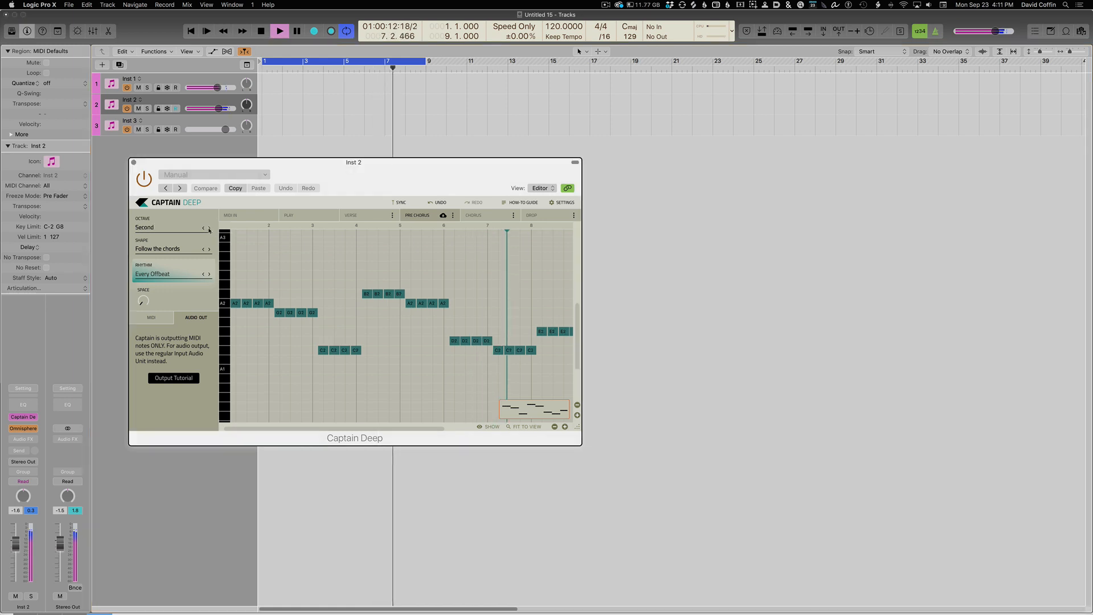
left_click(209, 228)
left_click(171, 249)
left_click(187, 257)
left_click(177, 275)
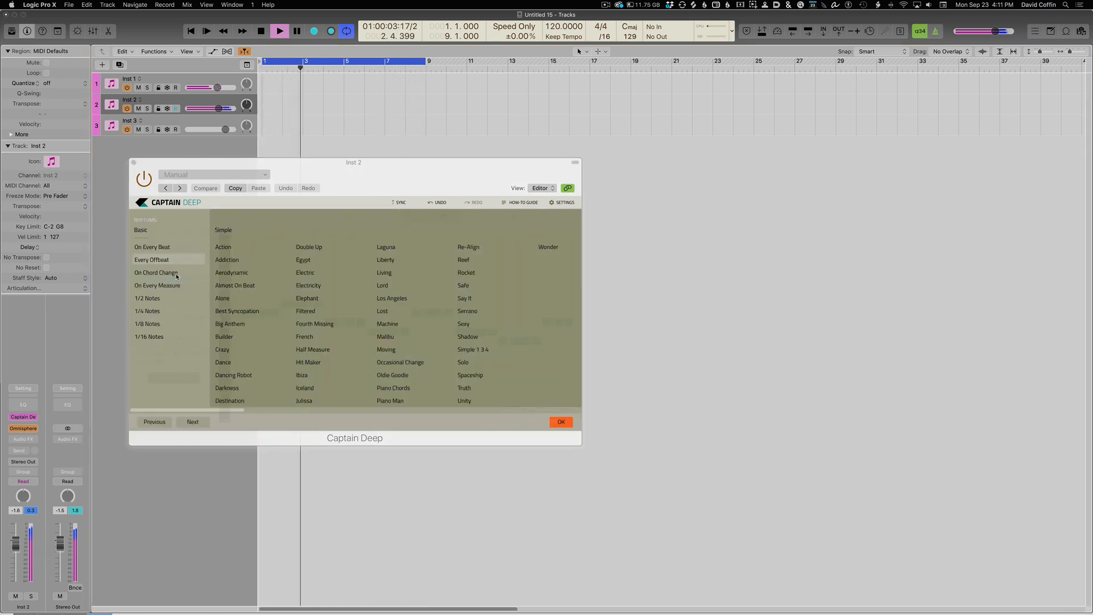
left_click(314, 300)
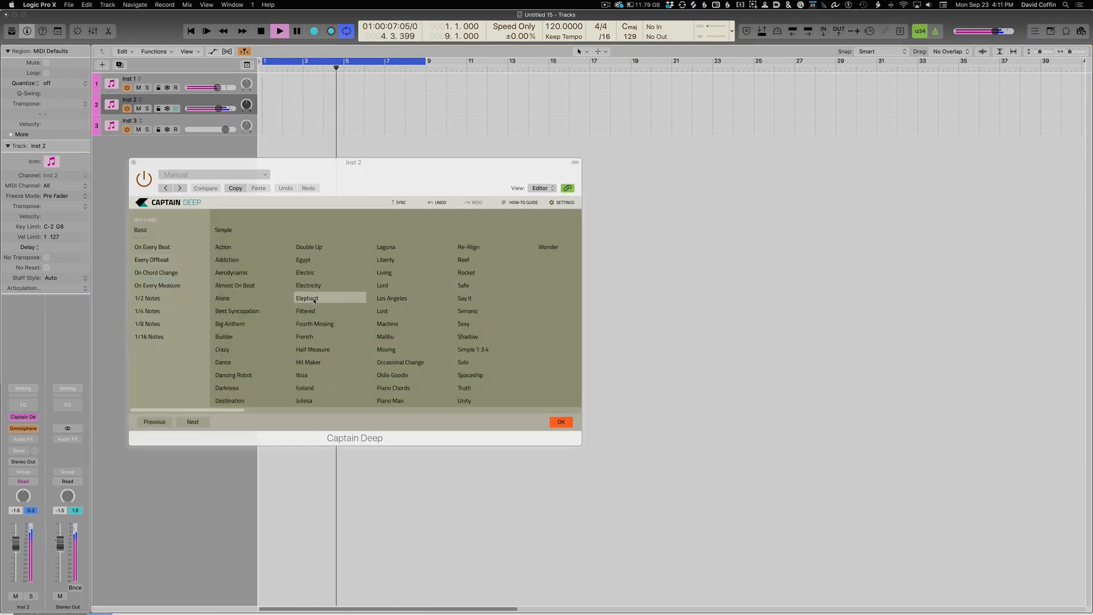
left_click(562, 422)
Step: Return to the Inst 1 chords and set the pre-chorus rhythm to Arp 3
key("Up")
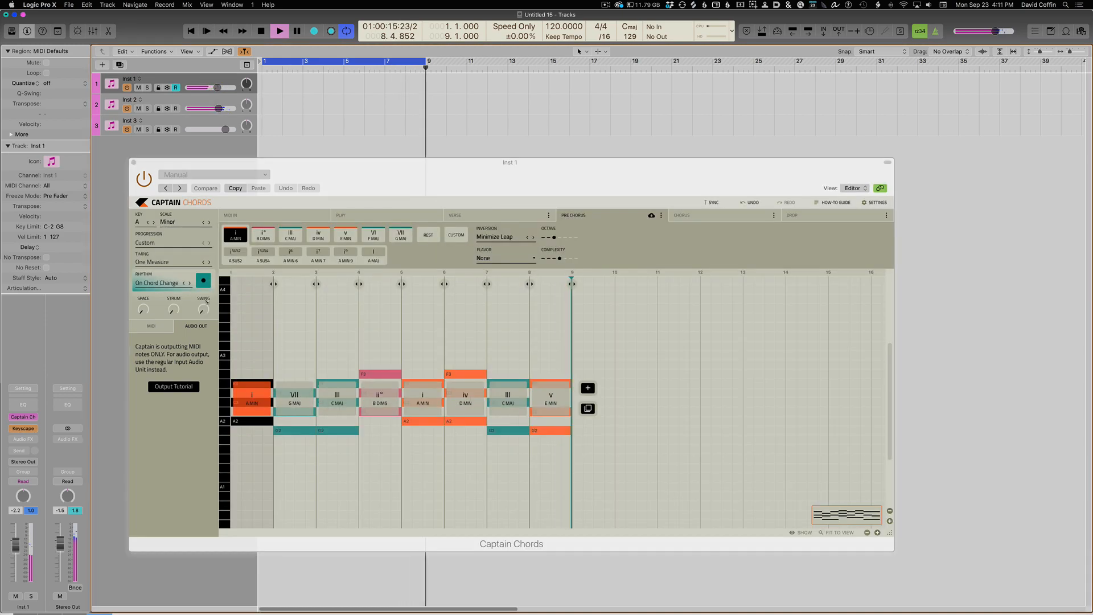
left_click(156, 285)
scroll(569, 364, "right", 5)
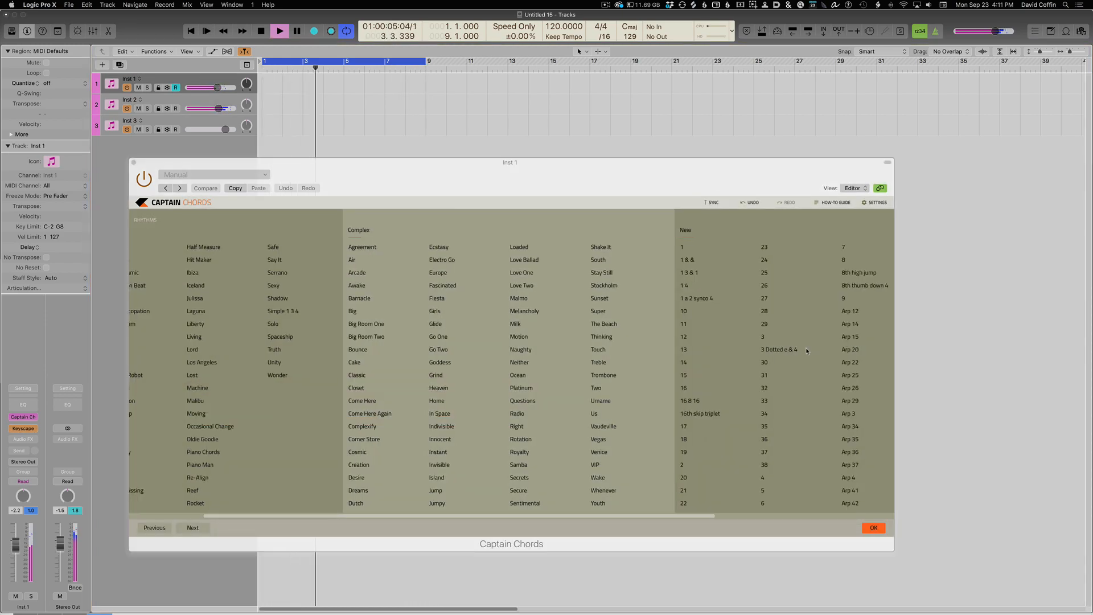
left_click(838, 414)
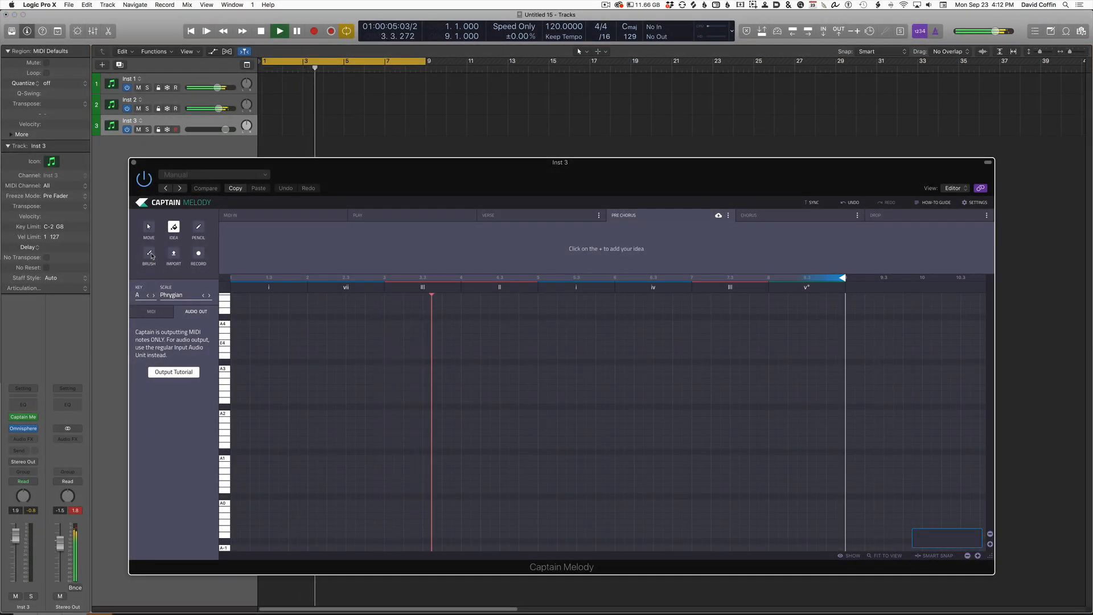
Step: Pencil pre-chorus melody notes D4 near bar 1.5, B♭4 near 2.3, E4 near 2.9 and A4 near 3.6 on Inst 3
left_click(149, 253)
left_click(199, 227)
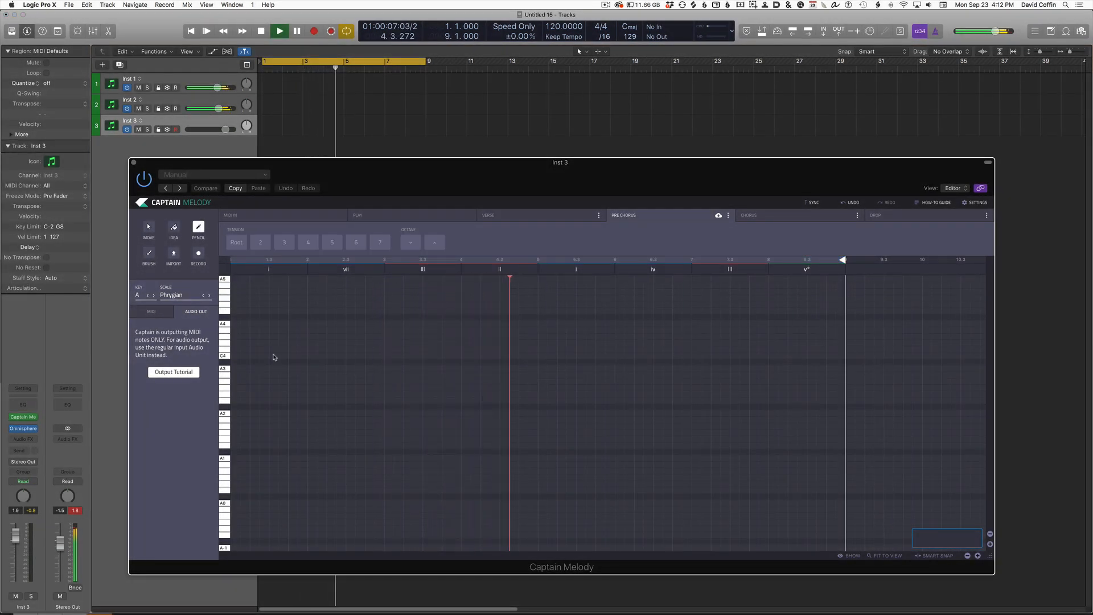
left_click(273, 357)
left_click(330, 378)
left_click(378, 418)
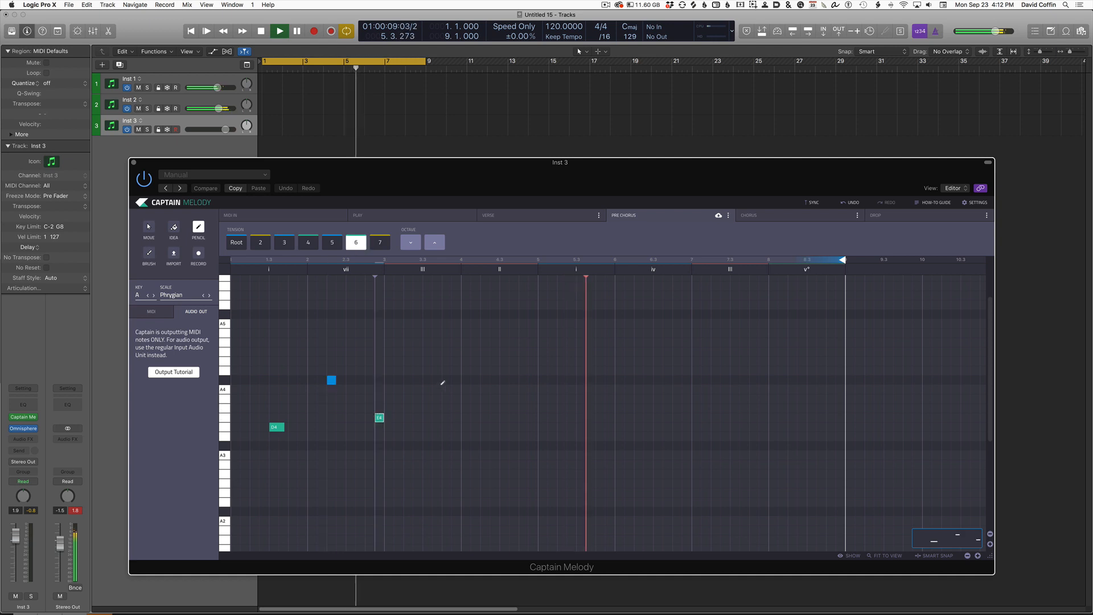
left_click(438, 390)
Step: Brush a 1/8-note melody line from about bar 4.5 to bar 9, descending from A5 to G4 and rising to D5 at the end
left_click(152, 253)
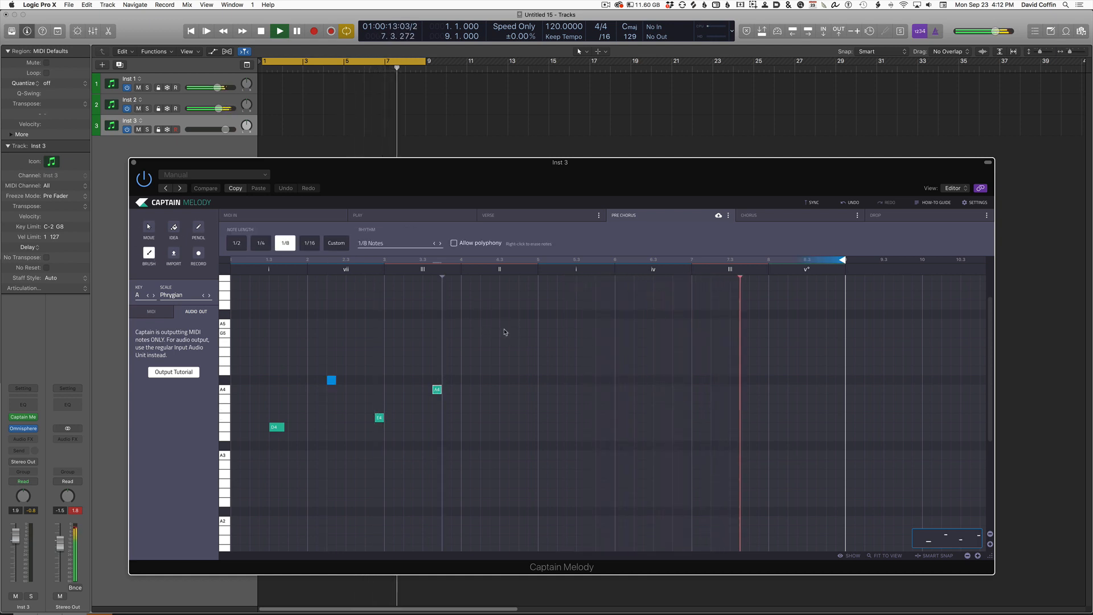
left_click_drag(504, 332, 566, 333)
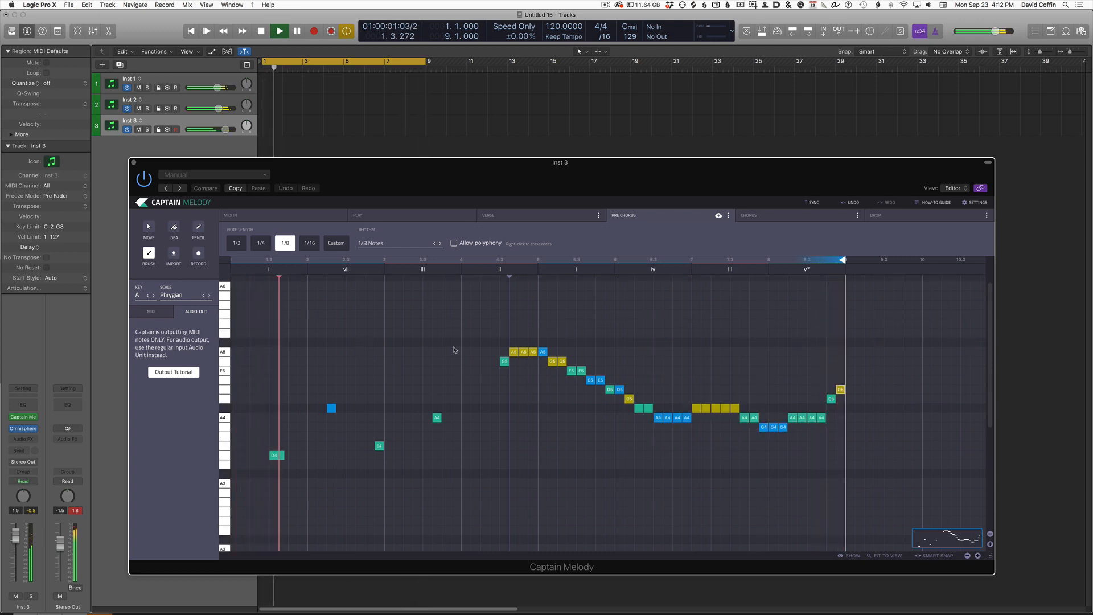
Step: Move single notes to F4 near bars 6.4 and 6.9, G4 near 6.7, D5 and E5 after bar 7, B♭4 near 8 and 8.4, and D5 near 8.7
left_click(149, 227)
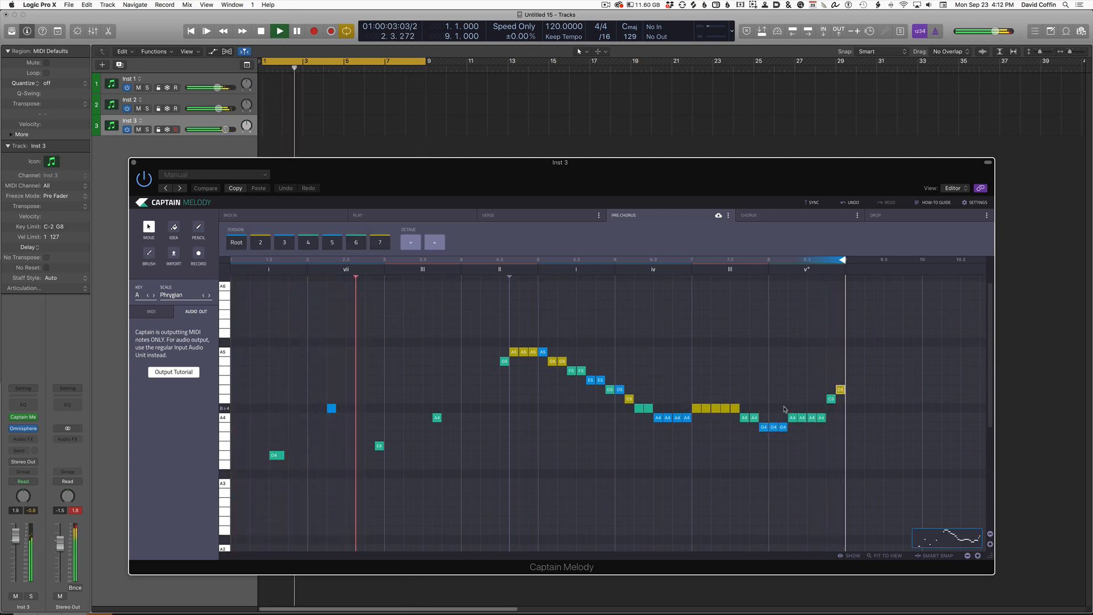
left_click_drag(705, 407, 725, 380)
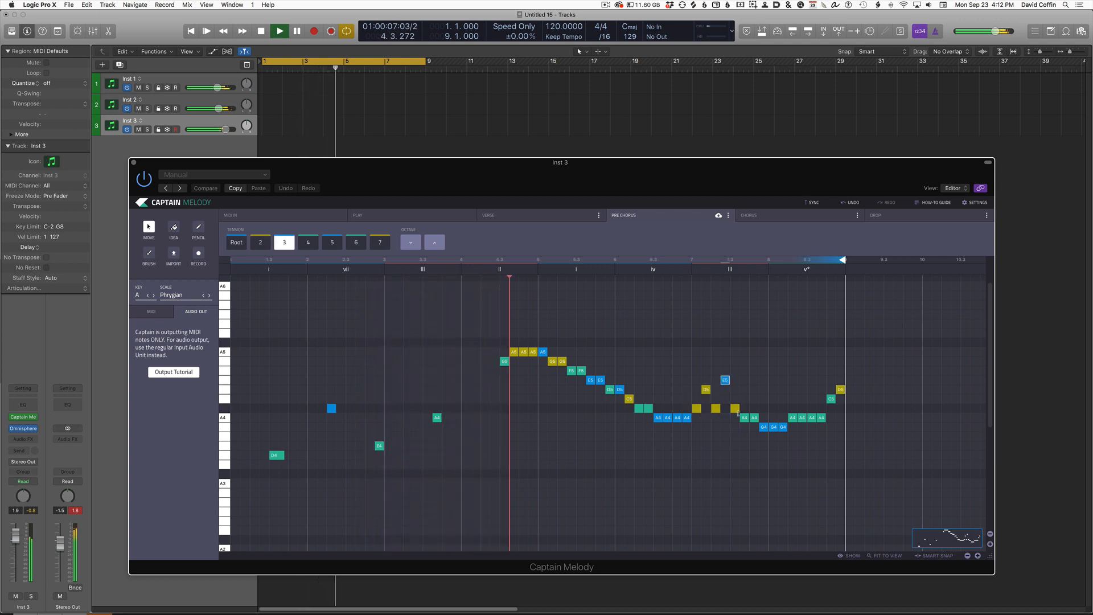
left_click_drag(648, 408, 686, 434)
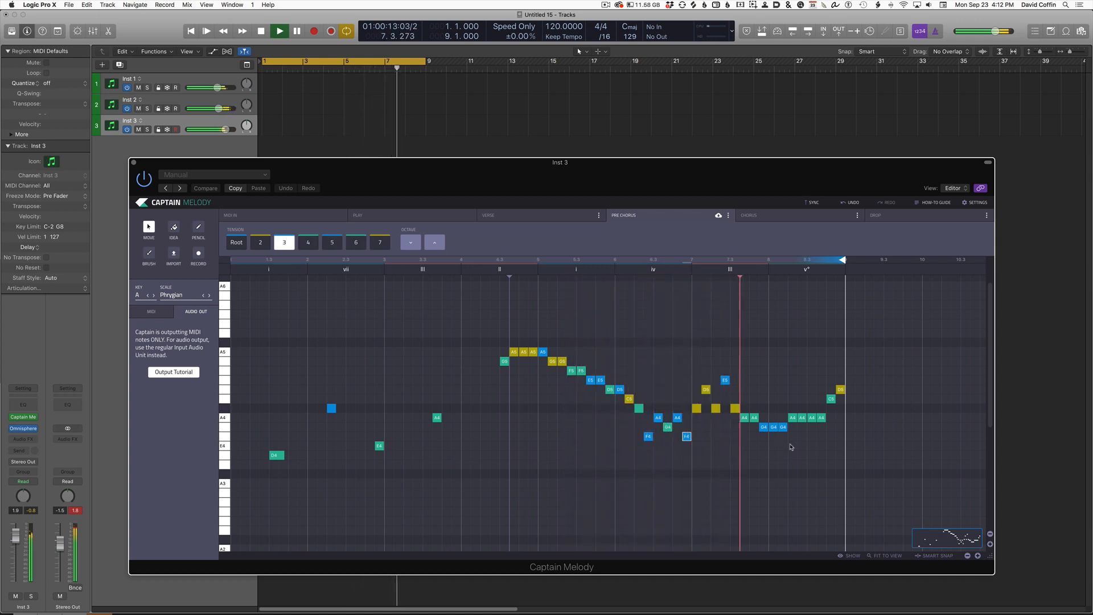
left_click_drag(774, 426, 820, 391)
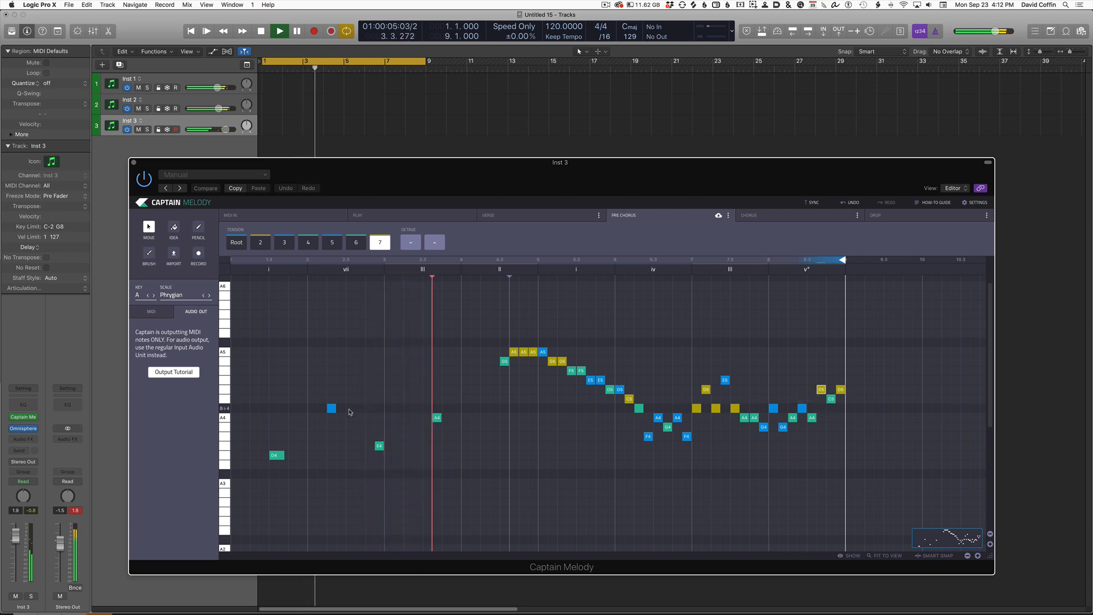
Step: Lengthen the B♭4 note to about bar 3 and the A4 note to about bar 4.8, and stretch D4 from bar 1 to about 2.2
left_click(334, 408)
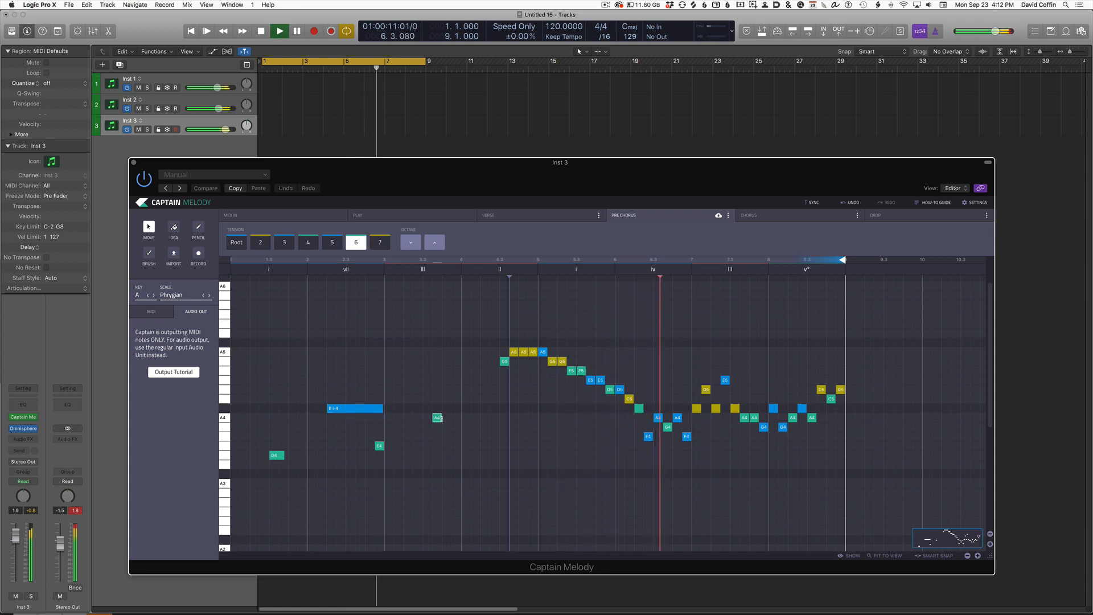
left_click_drag(515, 422, 525, 422)
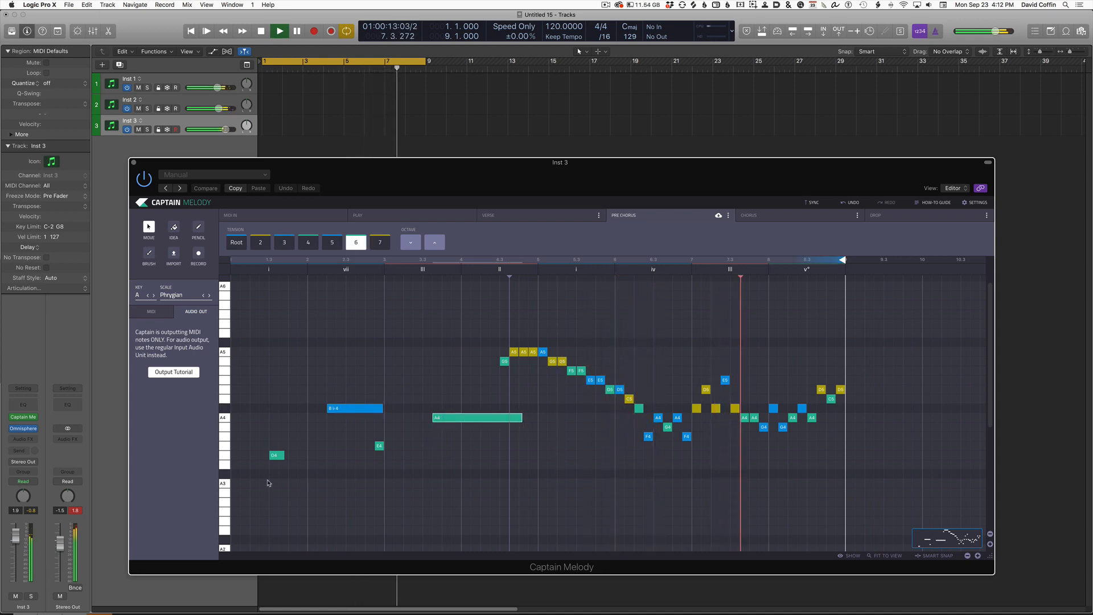
left_click_drag(276, 454, 250, 456)
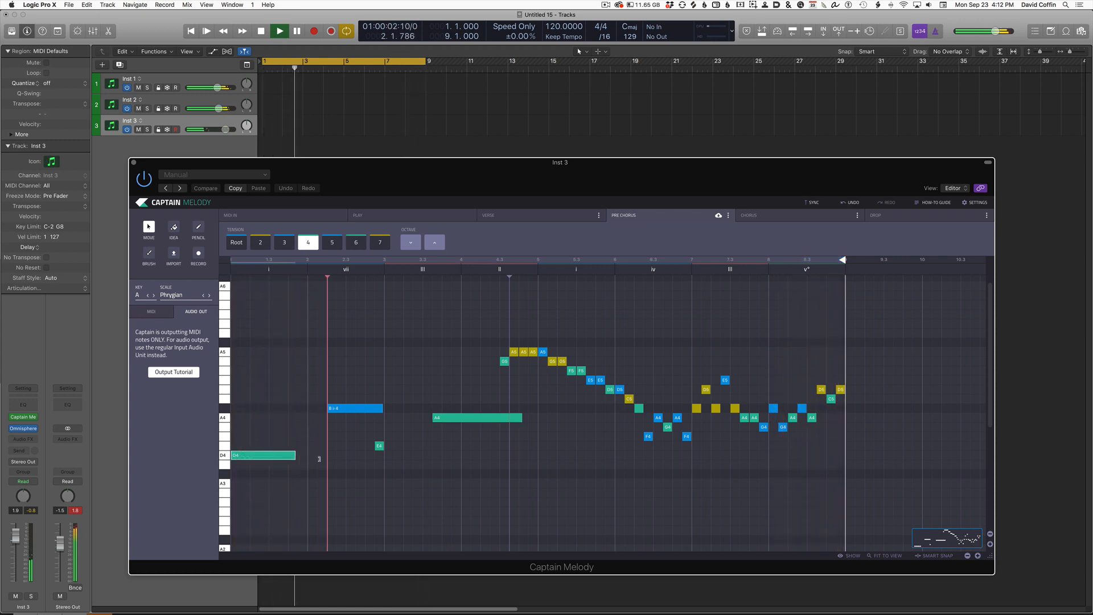
left_click_drag(320, 458, 323, 459)
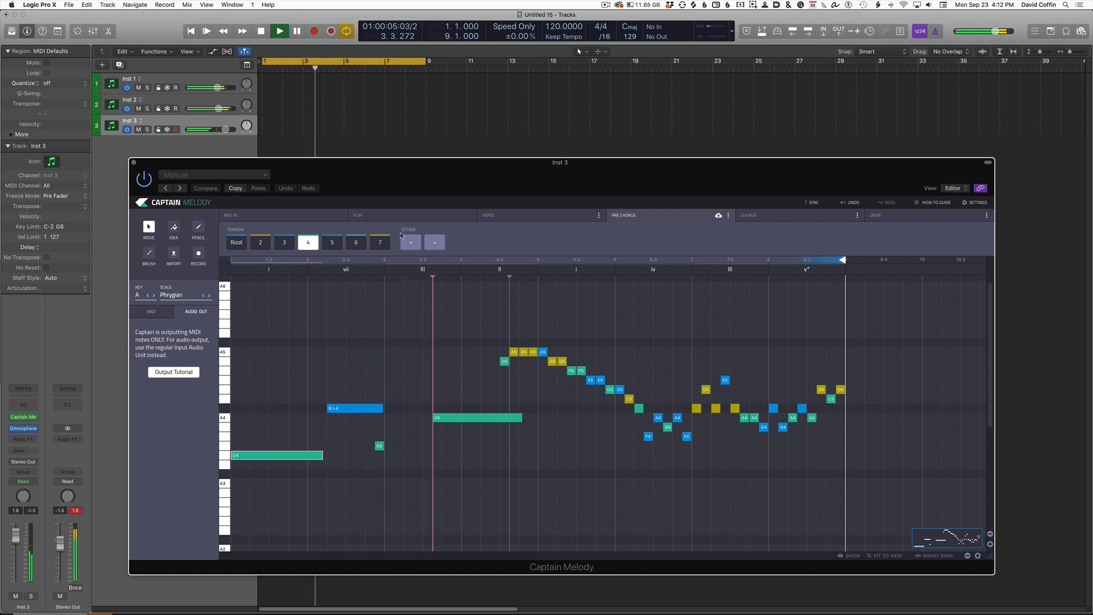
Step: Brush a melody line in the Questions rhythm from A5 near bar 6.4 up to C6 and down to F5 near bar 8
left_click(149, 253)
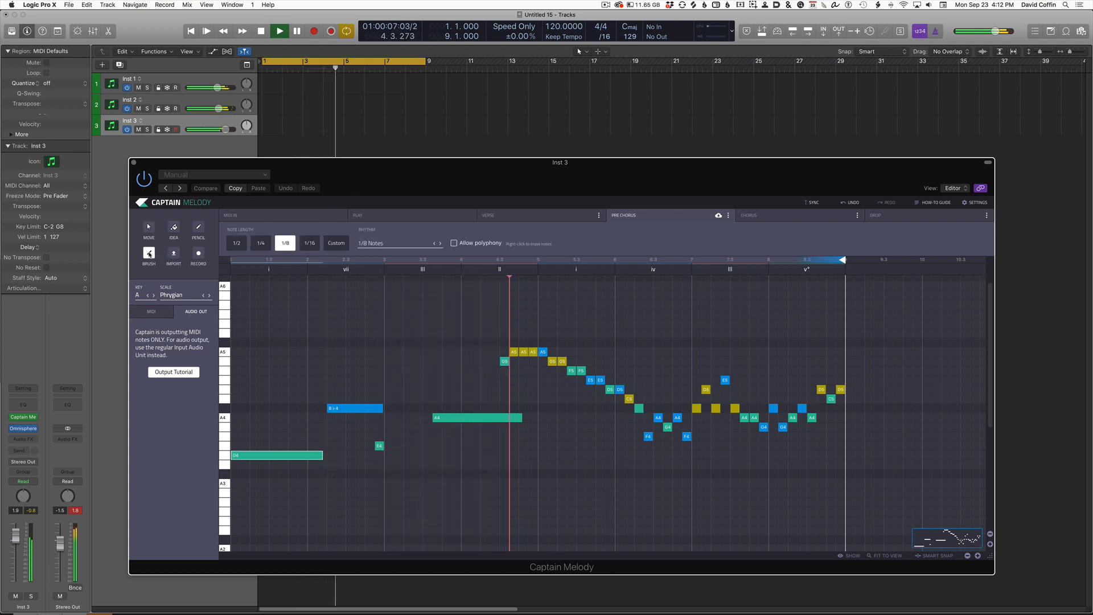
left_click(342, 244)
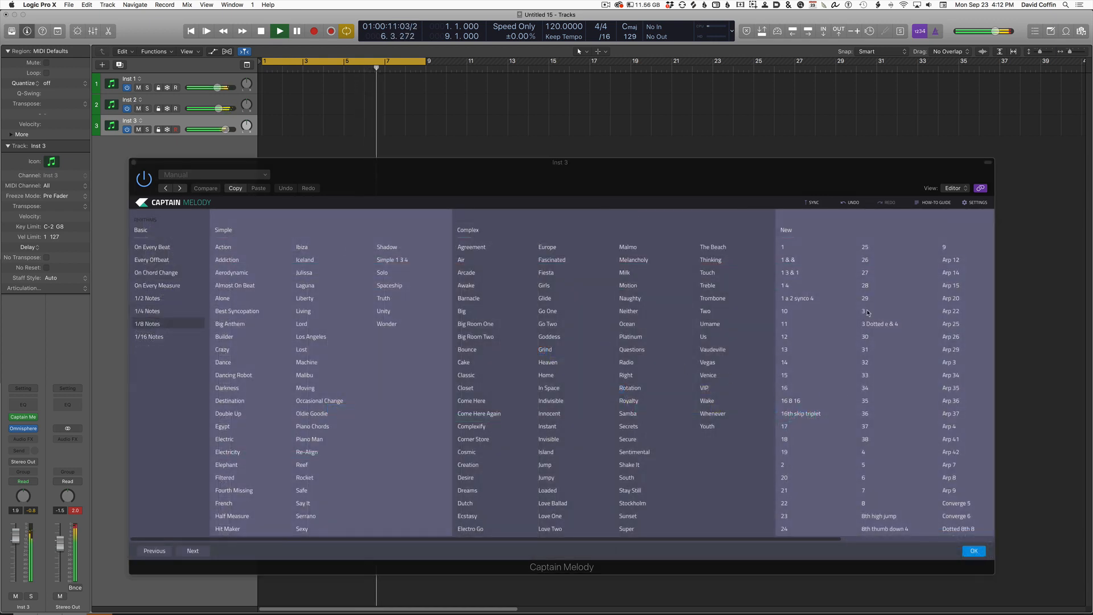
left_click(636, 353)
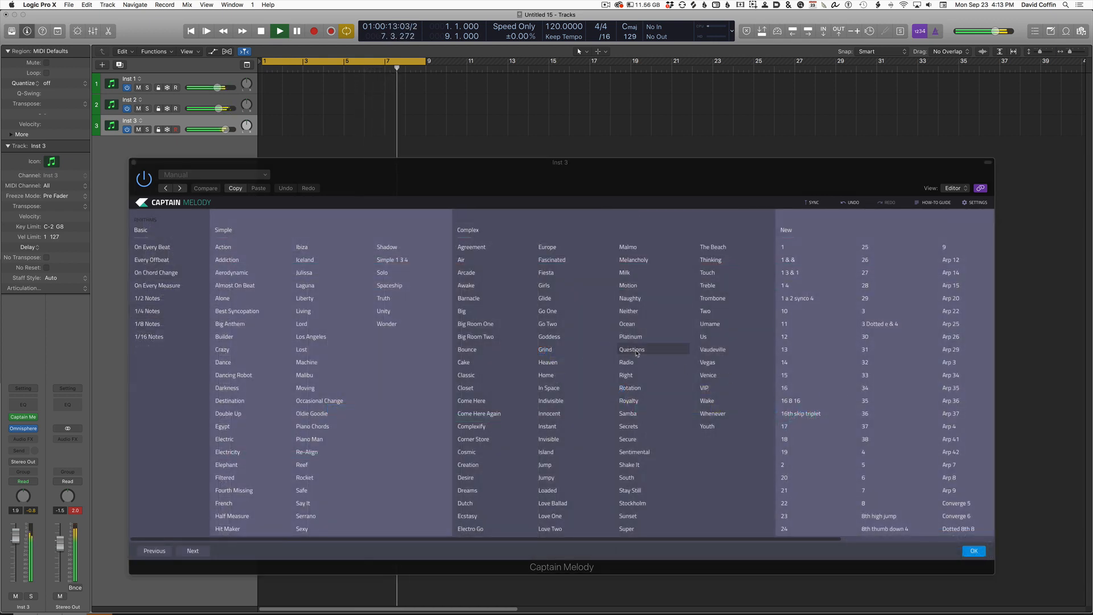
left_click(974, 551)
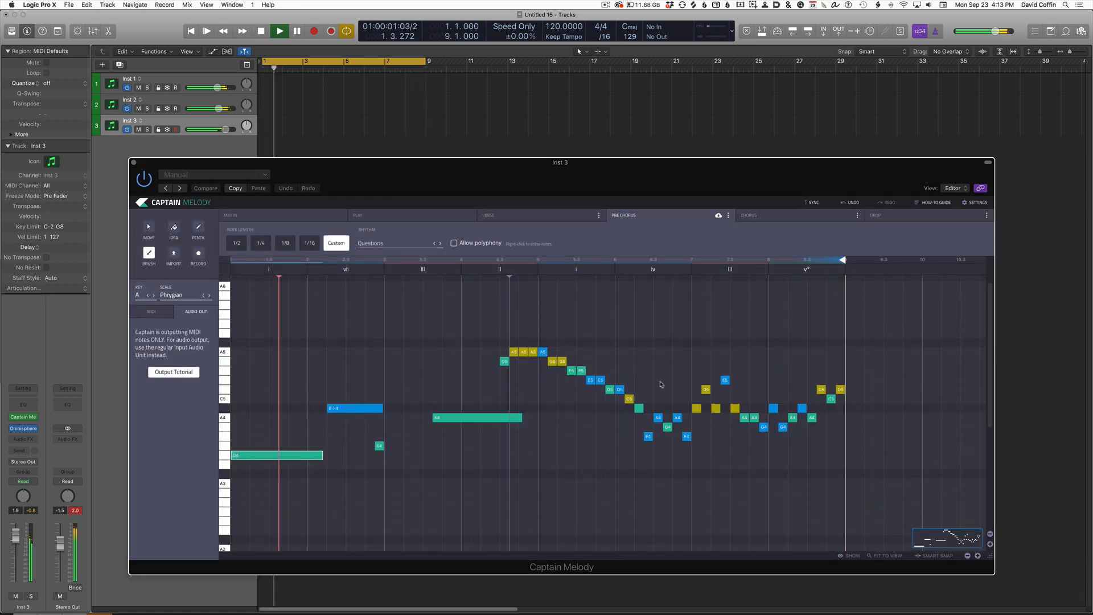
left_click_drag(645, 361, 772, 370)
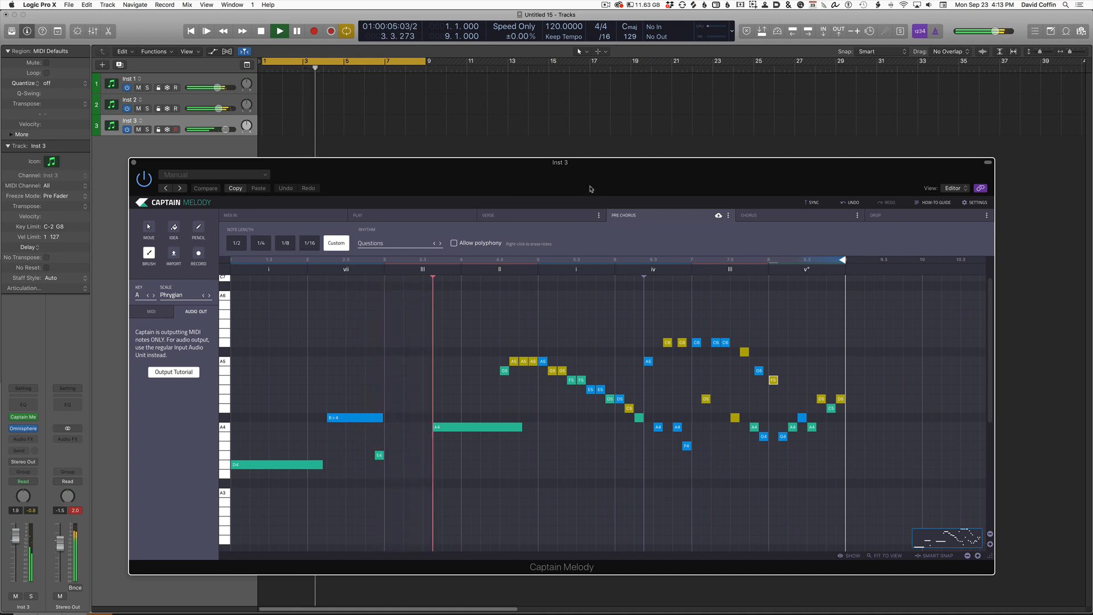
Step: Lower the master volume and audition the verse and pre-chorus melodies in turn, ending on the verse
left_click_drag(997, 32, 969, 35)
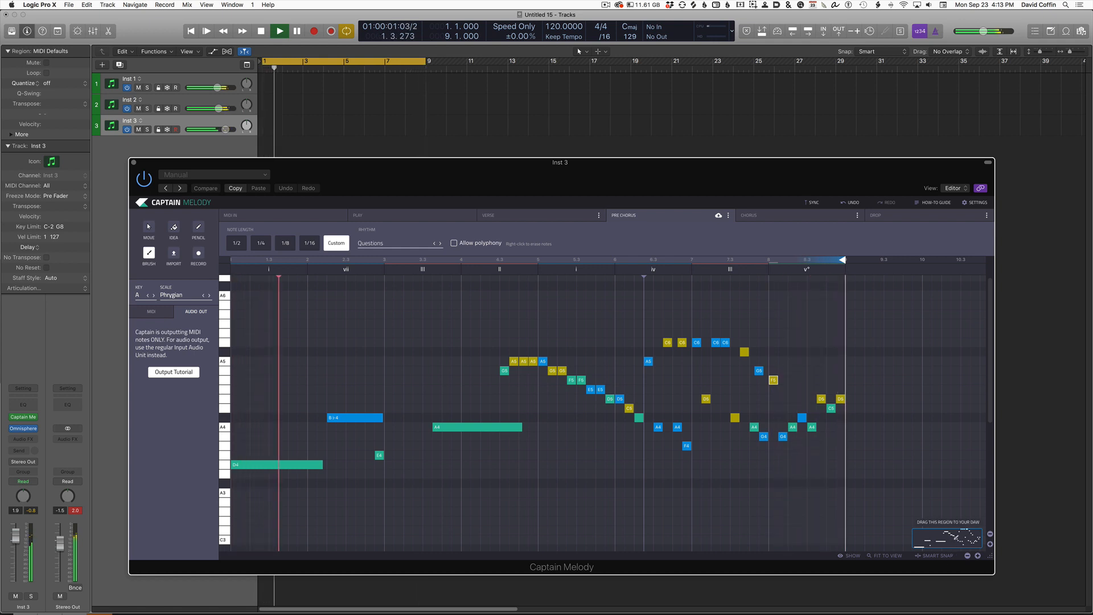
left_click(545, 221)
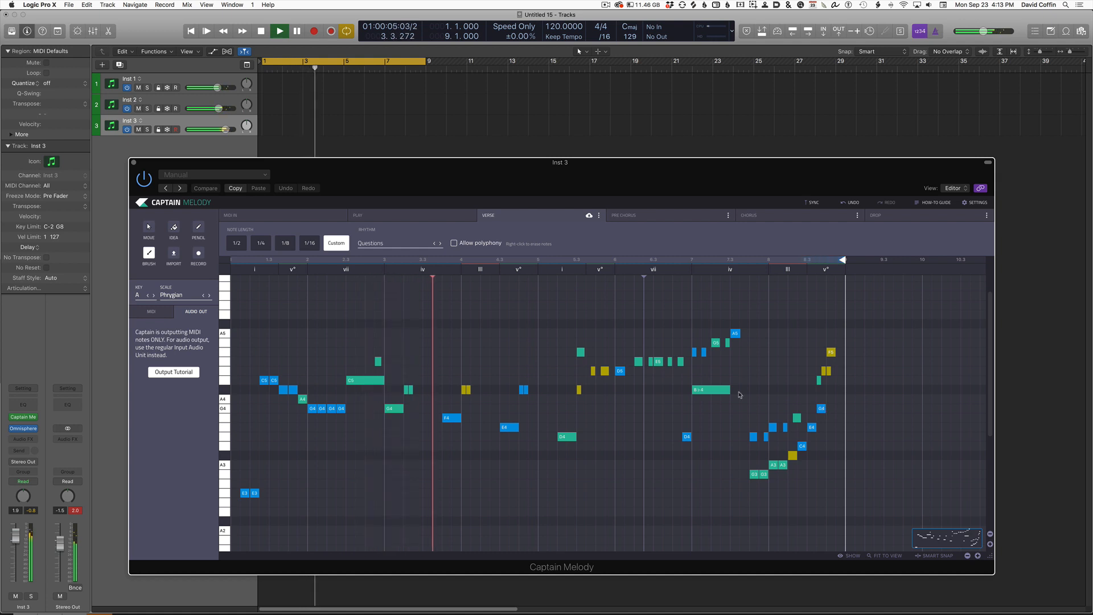
left_click(660, 217)
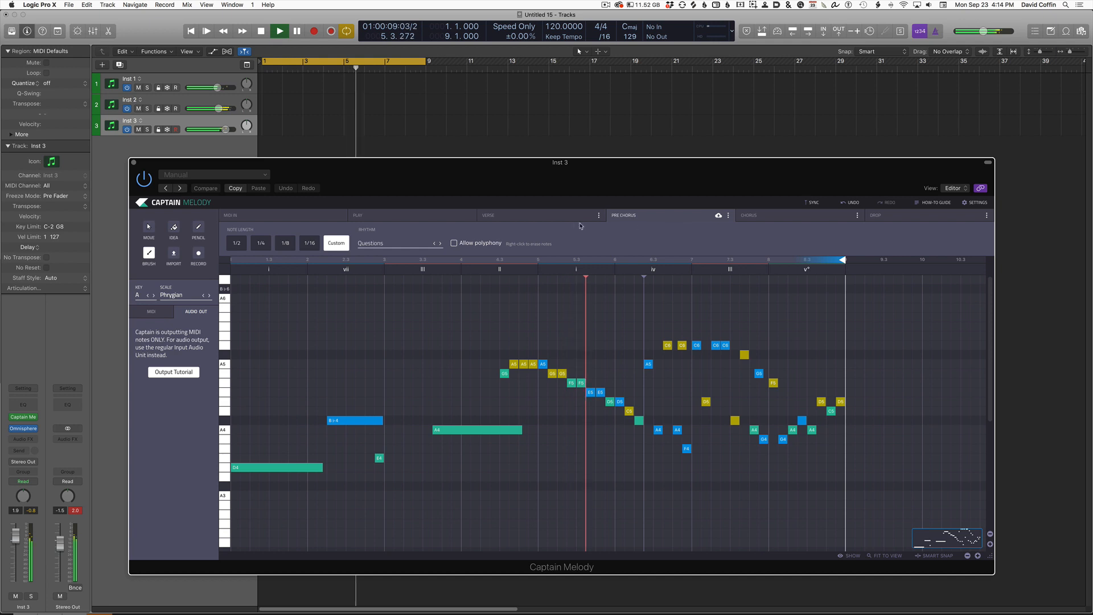
left_click(558, 215)
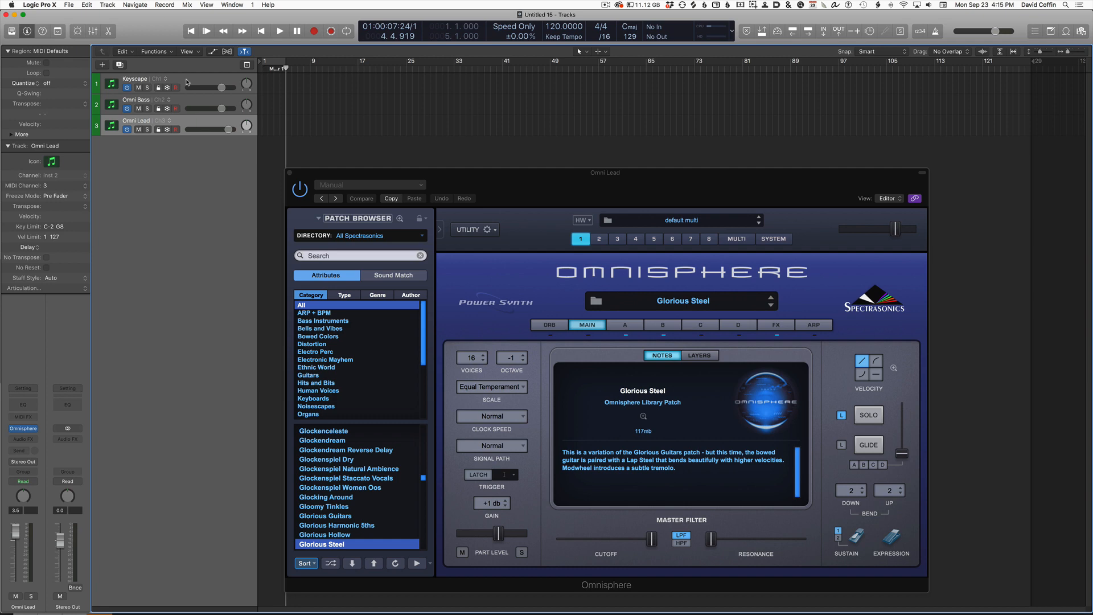
Step: Select the Keyscape track, switch to Ableton Live, start playback and show the Session view
left_click(186, 82)
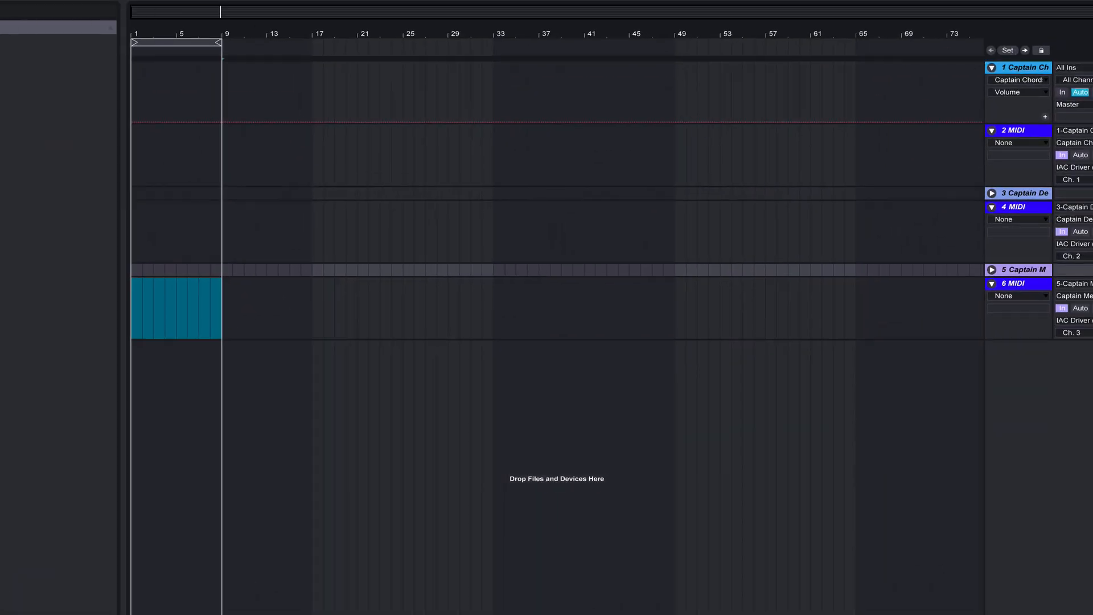
key("space")
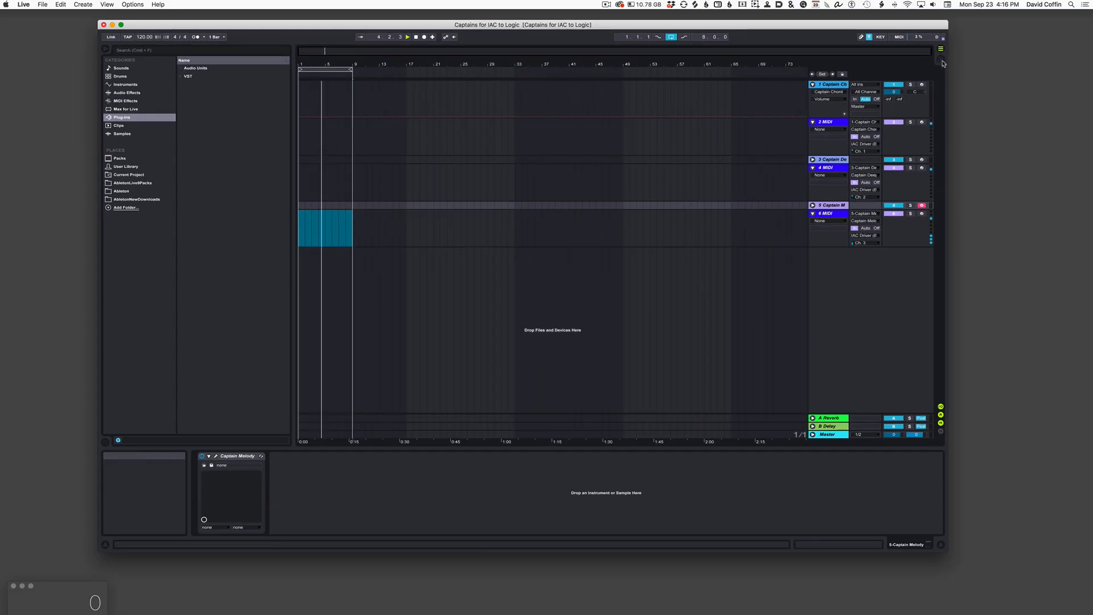
left_click(940, 60)
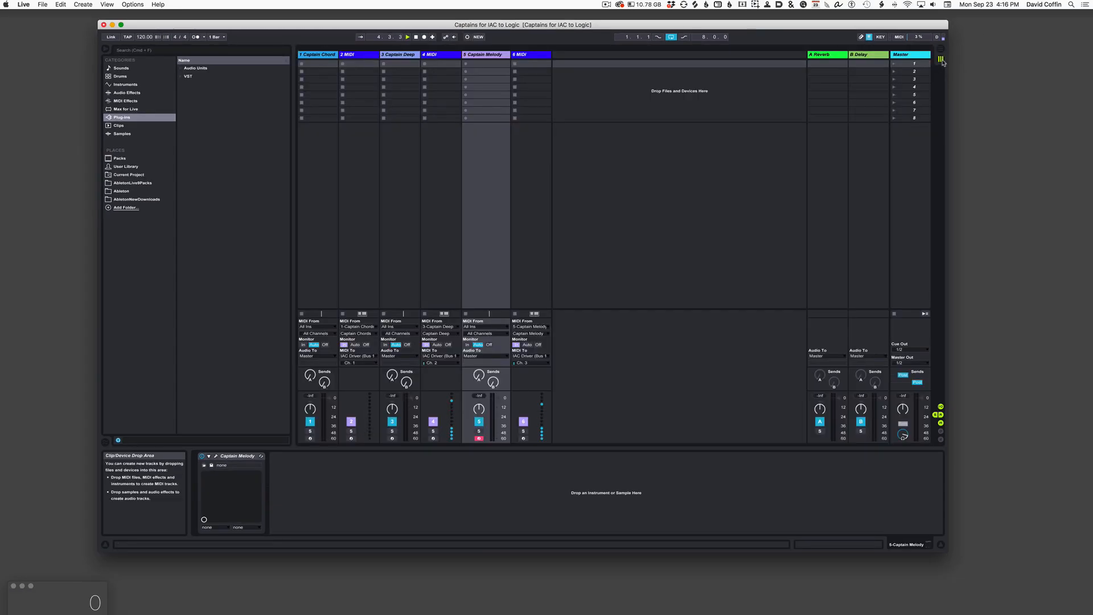
Step: Open the Captain Chords window from its Live track and move it low on the screen
left_click(325, 55)
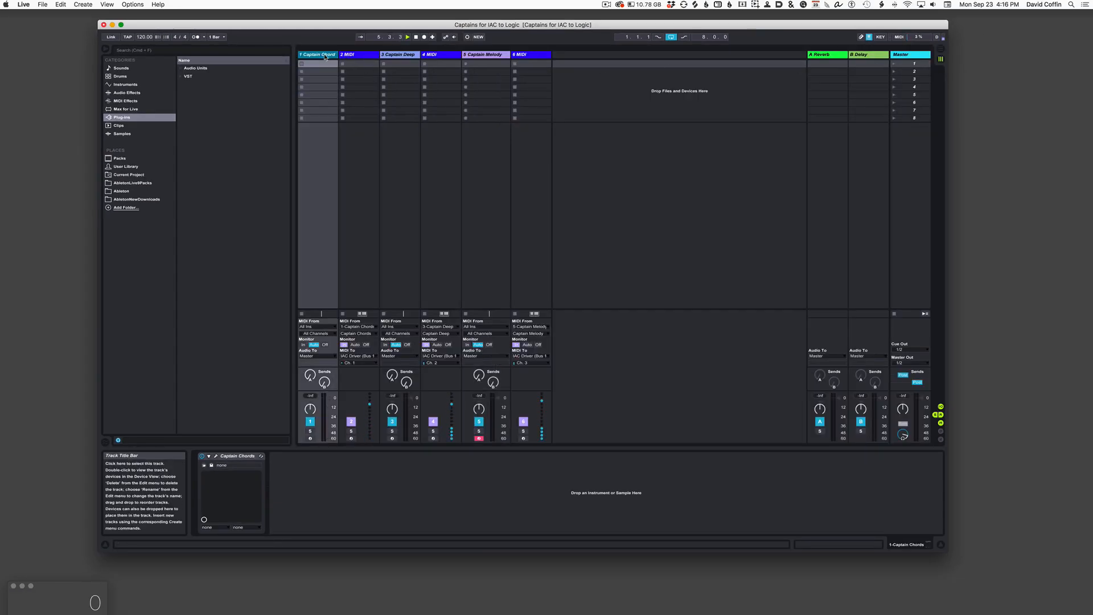
left_click(216, 457)
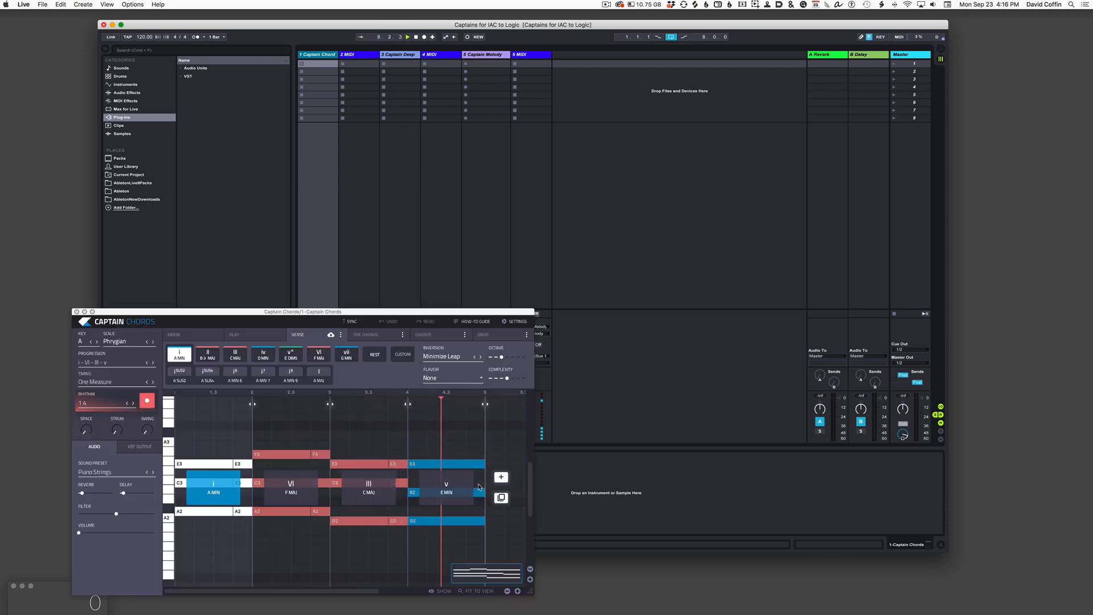
left_click_drag(279, 313, 308, 534)
Step: Open the Captain Deep and Captain Melody windows from their tracks and line up Captain Chords beside Captain Melody
left_click(408, 54)
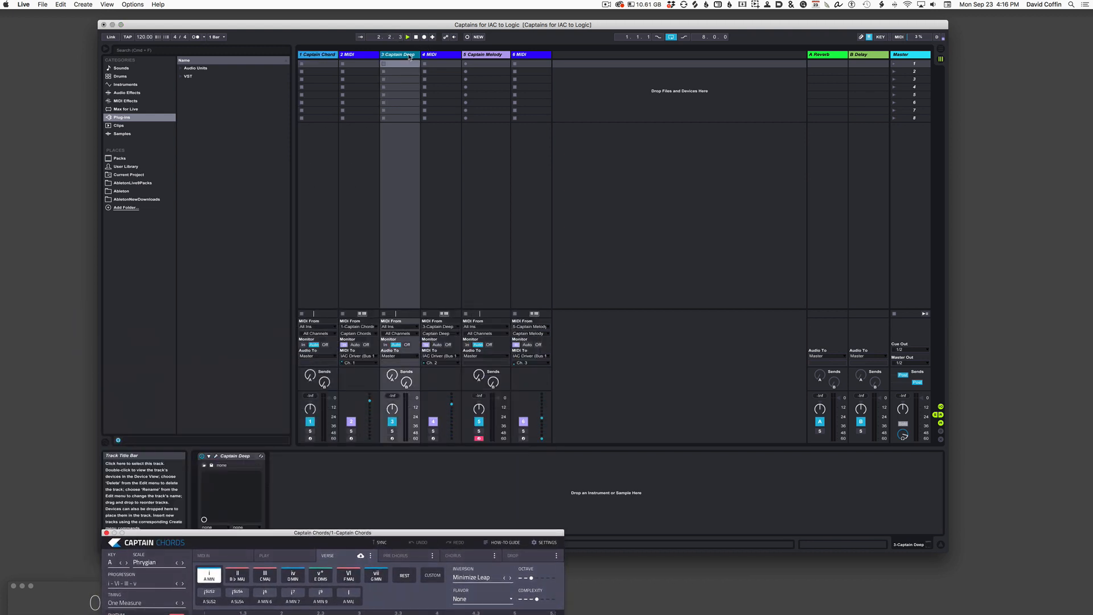
left_click(216, 457)
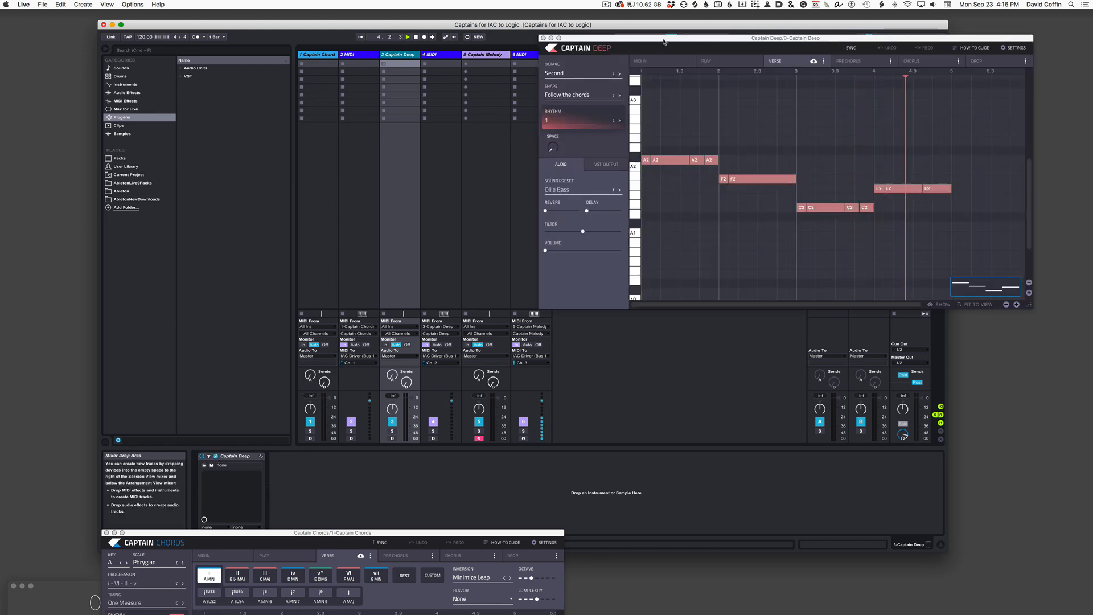
left_click(488, 55)
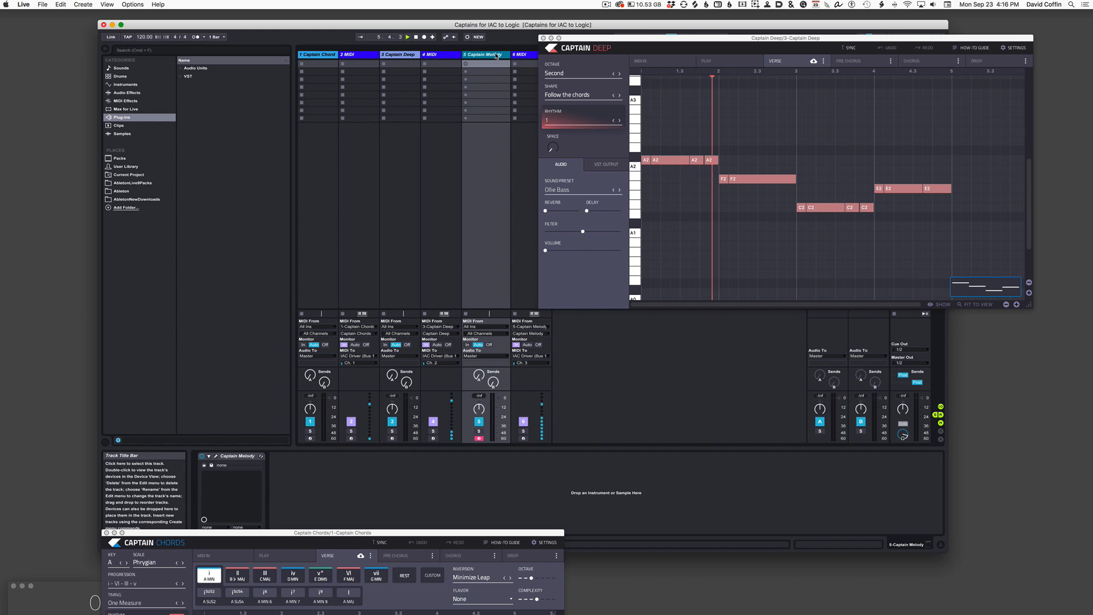
left_click(216, 457)
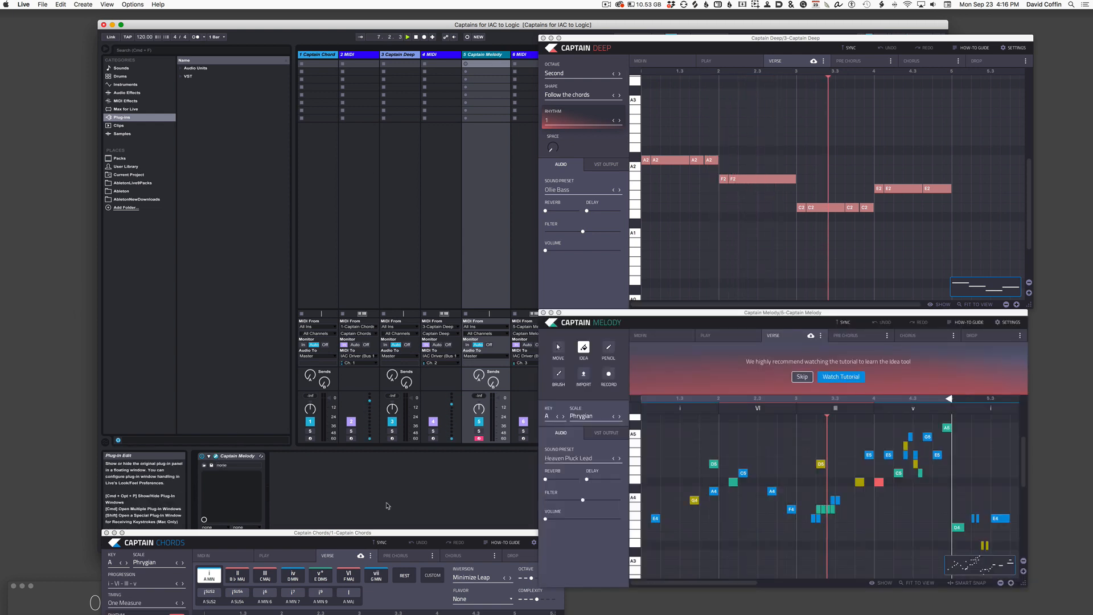
left_click_drag(431, 533, 405, 315)
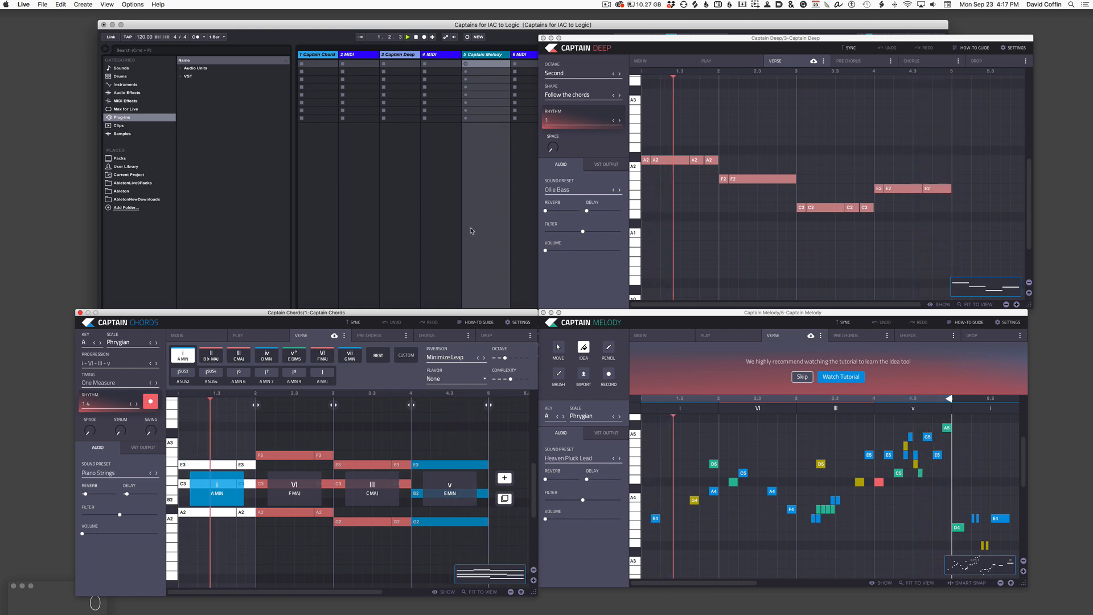
Step: Switch to Logic Pro X, start recording on the armed tracks and return to Ableton Live
key("super+Tab")
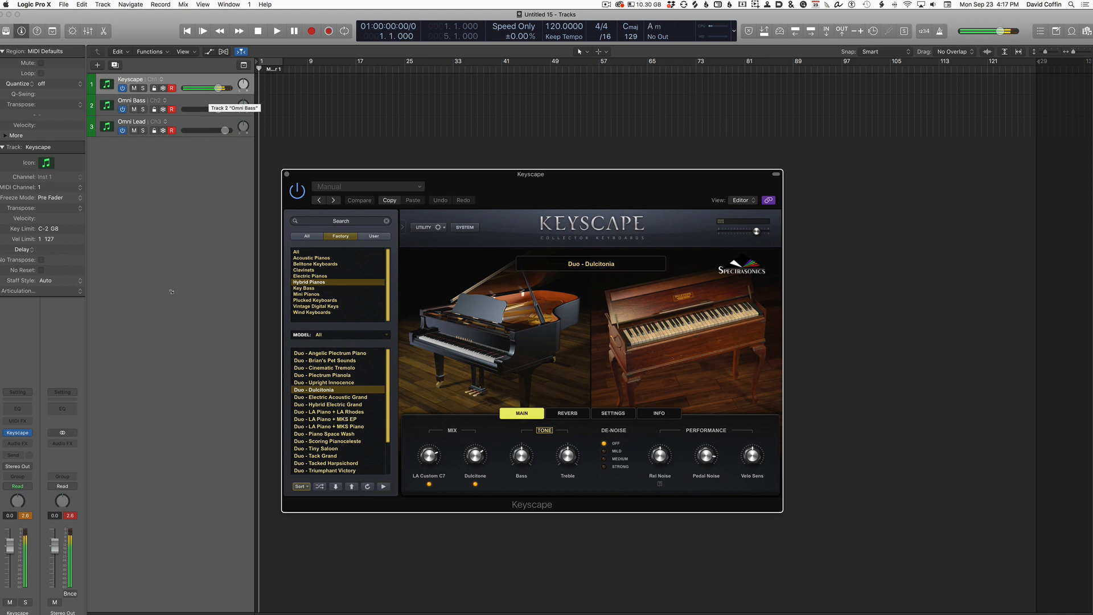
left_click(312, 31)
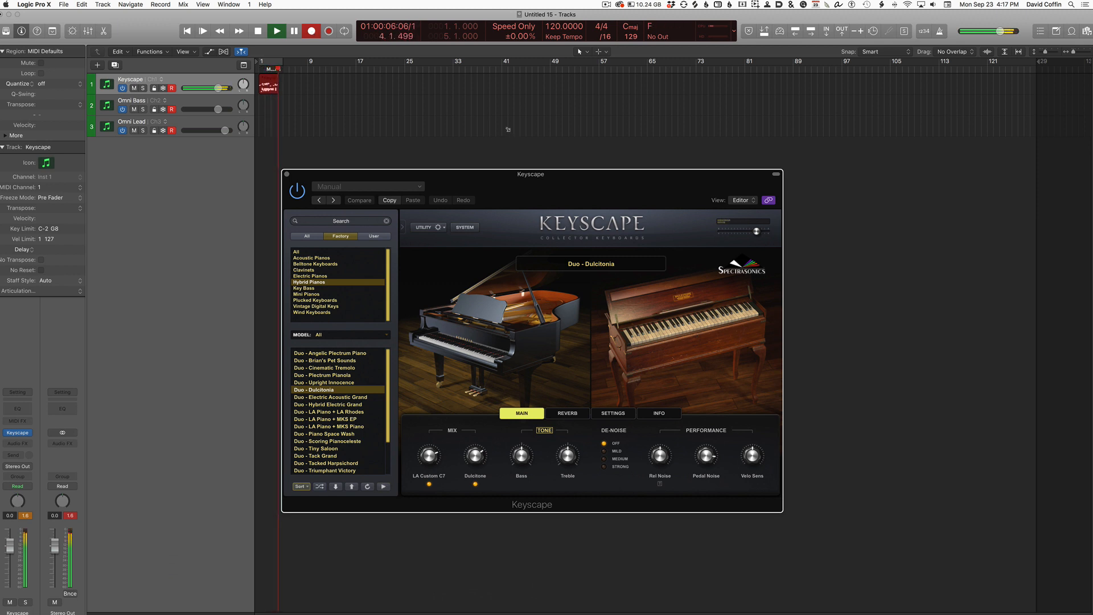
key("super+Tab")
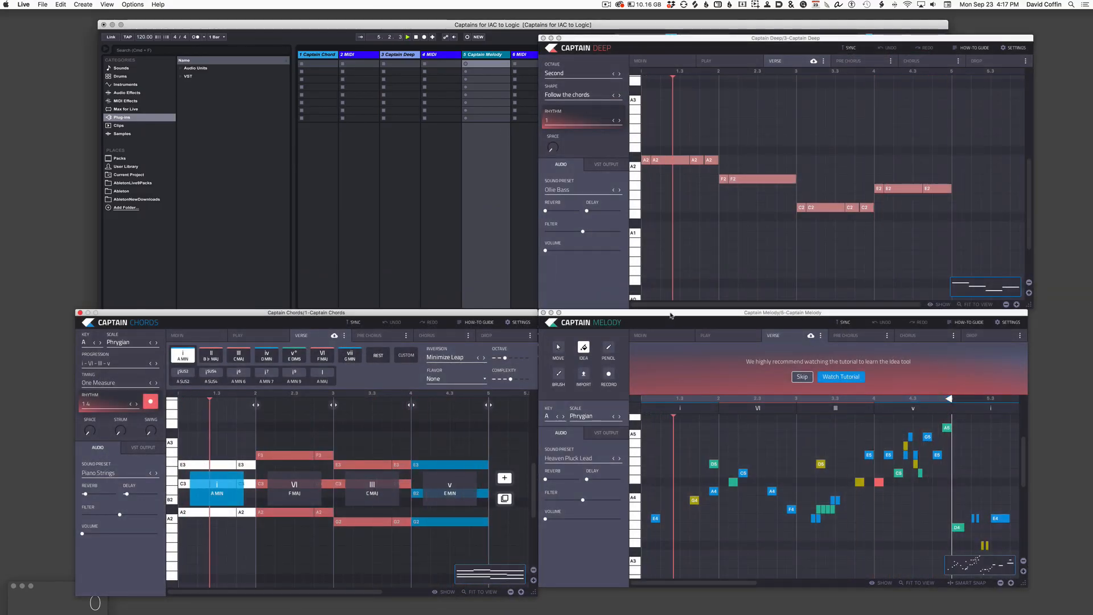
Step: Enlarge the Captain Melody window until the verse is visible to bar 9 and move it towards the middle of the screen
left_click_drag(670, 315, 588, 229)
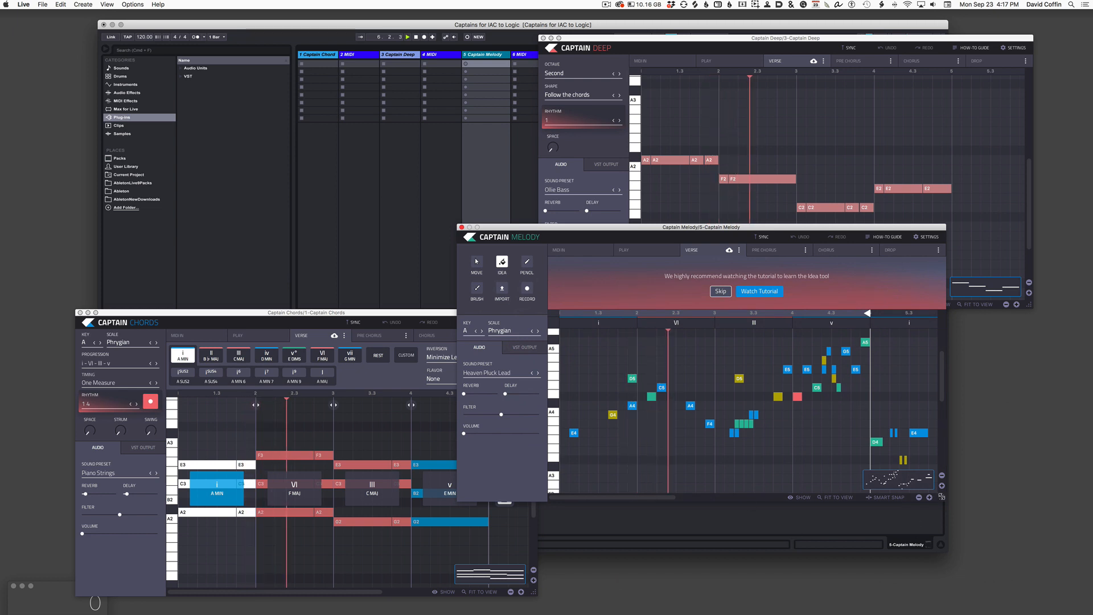
left_click_drag(951, 501, 1064, 584)
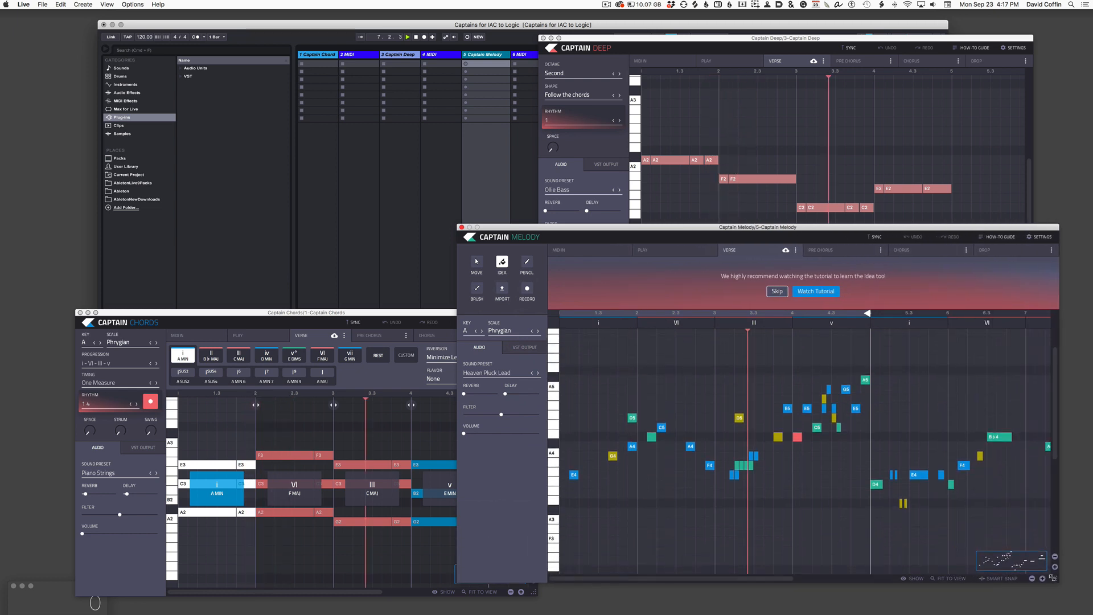
left_click_drag(771, 230, 599, 189)
Step: Select the verse melody notes from about bar 3.8 to bar 6.8 with the Move tool and delete them
left_click(605, 251)
left_click_drag(590, 325, 821, 504)
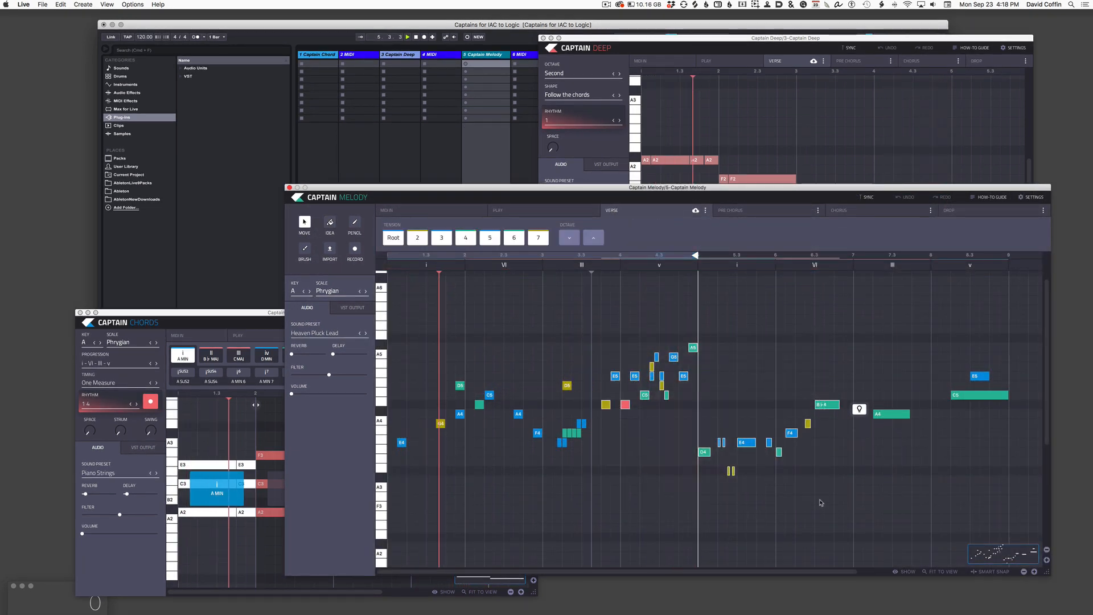
key("BackSpace")
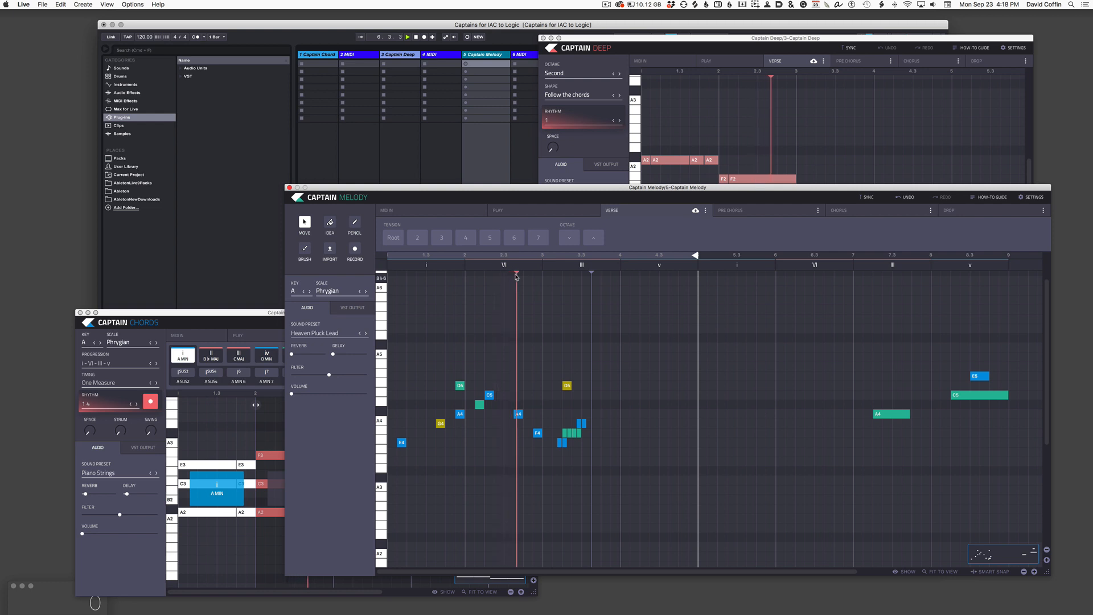
Step: Brush 1/8 notes on B♭4 from about bar 3.8 to 4.1, A4 near 4.6, B♭4 near 4.8, D5 near 5.6 and G4 near 5.9
left_click(305, 249)
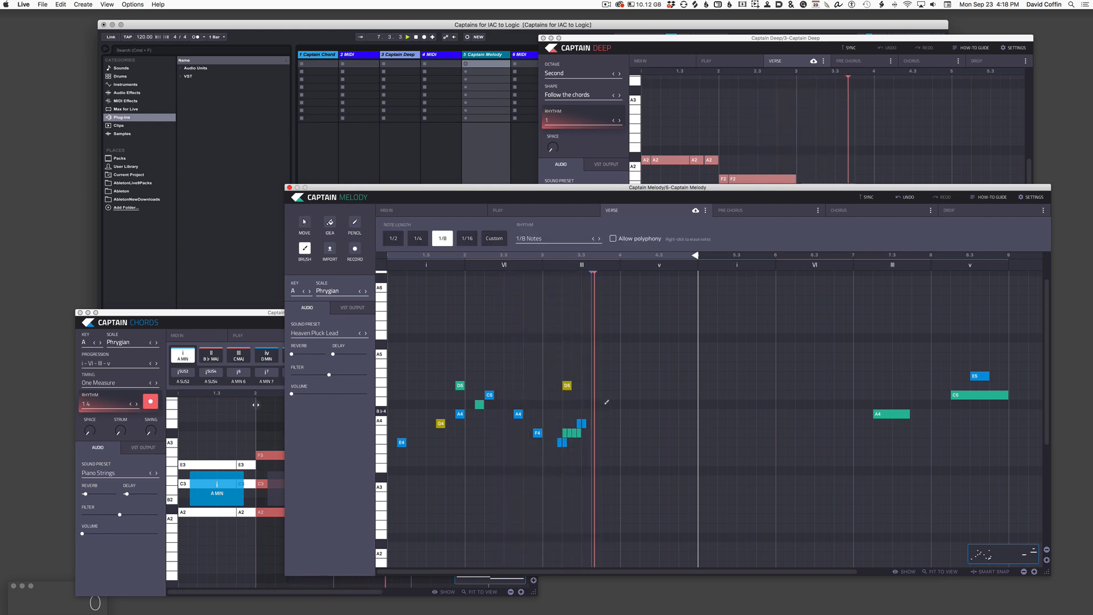
left_click_drag(605, 405, 625, 404)
left_click(664, 414)
left_click(683, 404)
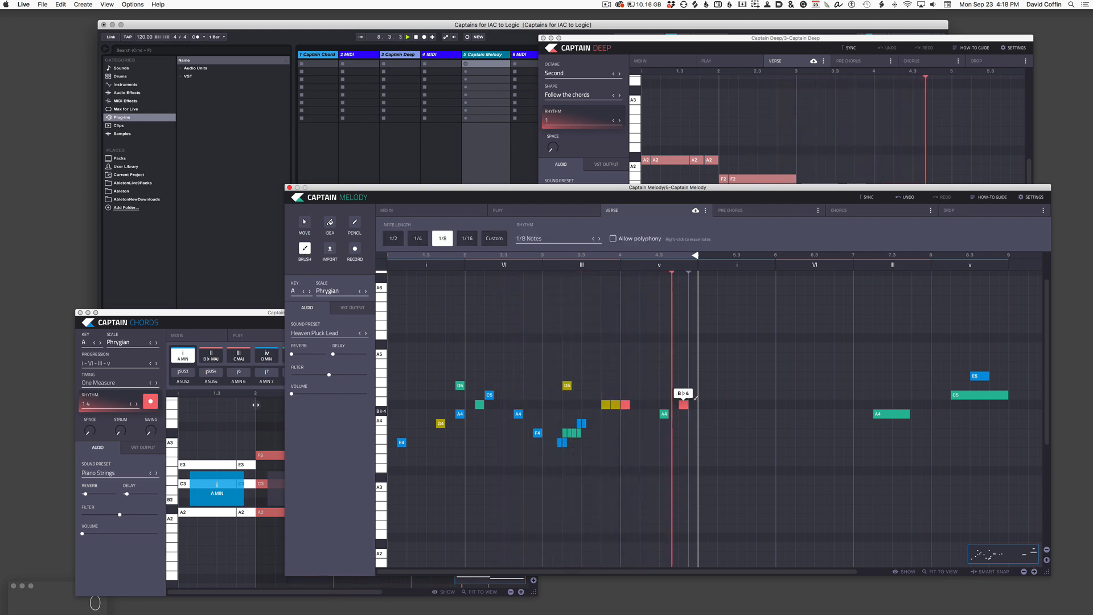
left_click(742, 386)
left_click(770, 424)
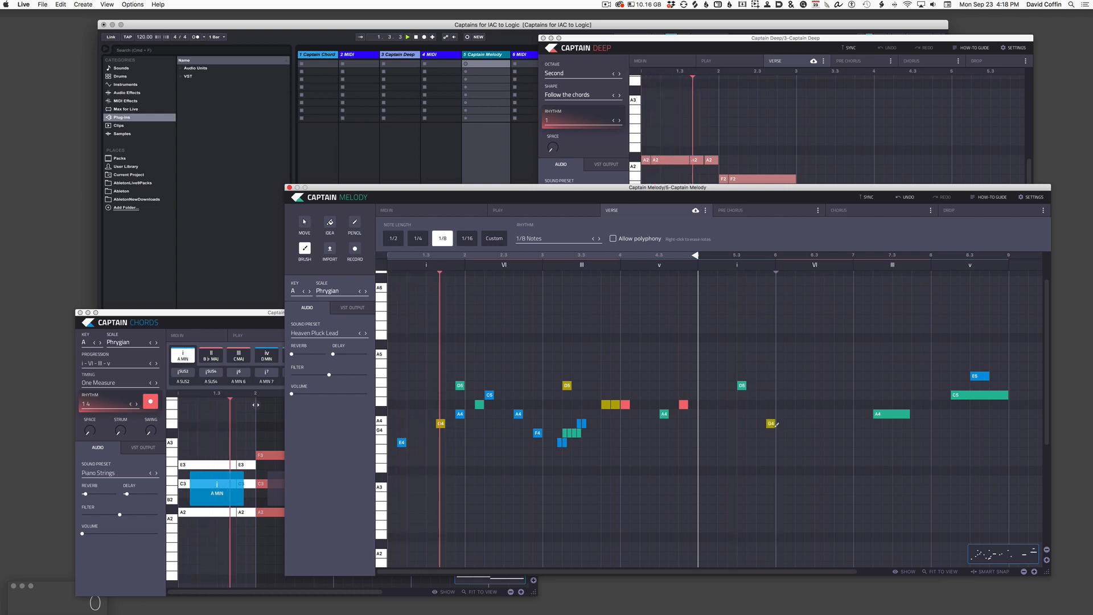
Step: Brush a descending melody line in the Barnacle rhythm from B♭5 near bar 5.8 to C4 near bar 7.6
left_click(546, 239)
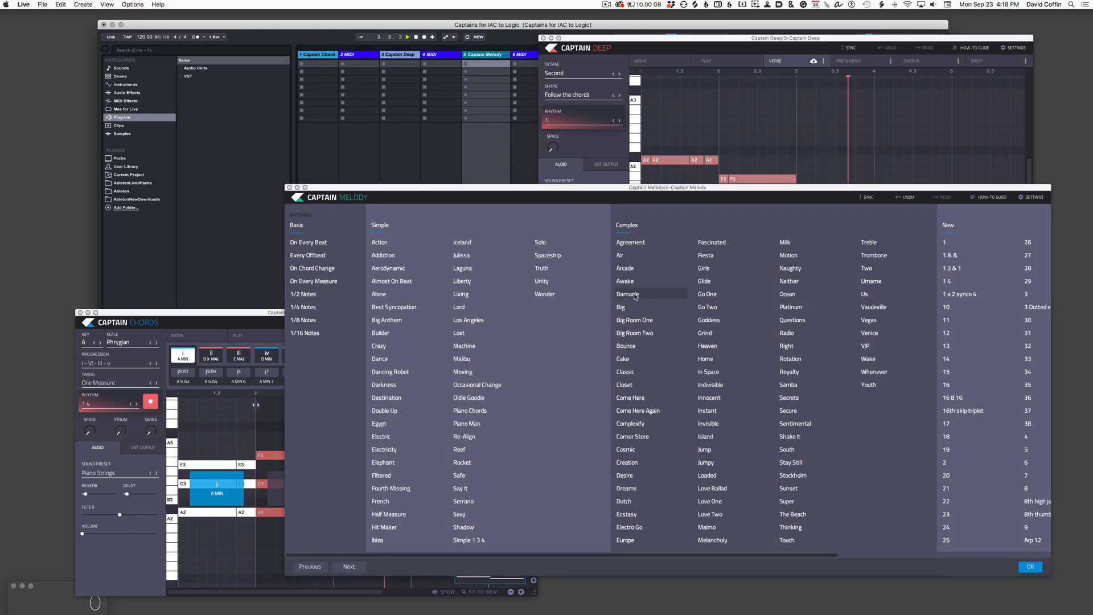
left_click(1032, 568)
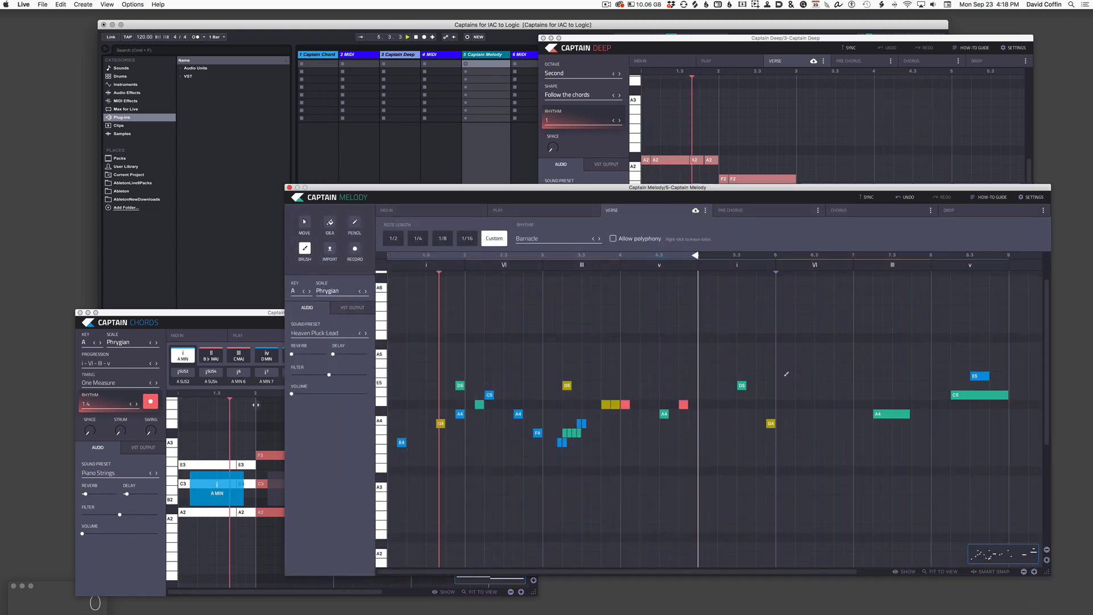
left_click_drag(758, 334, 826, 383)
left_click(905, 458)
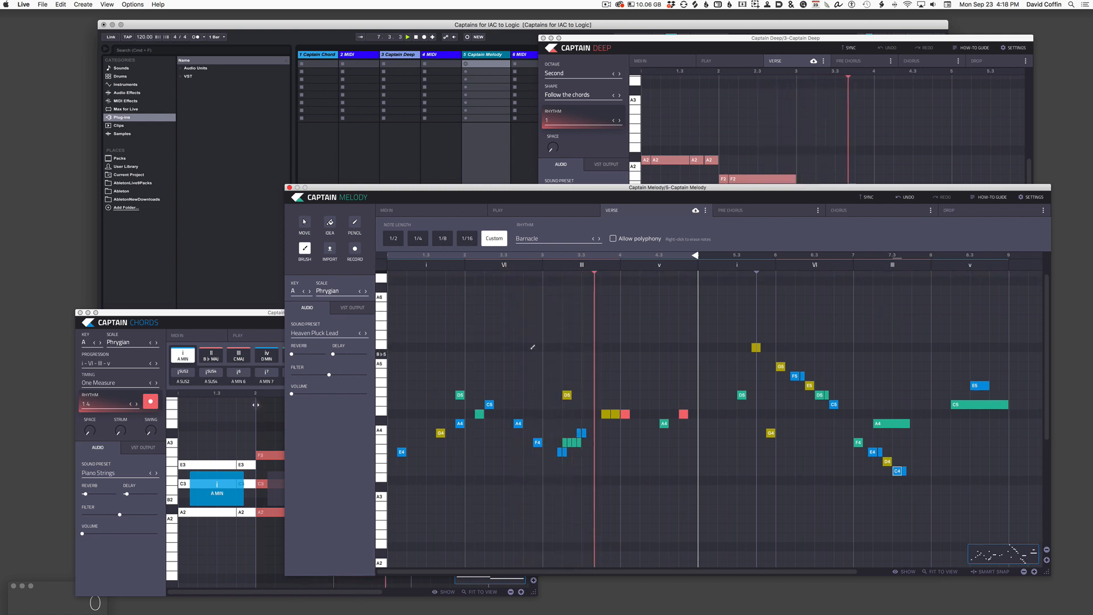
Step: Allow polyphony, brush a line rising from E5 near bar 1.6 to A5 near 2.9, and move the G5 note near bar 2.2 upward
left_click(613, 238)
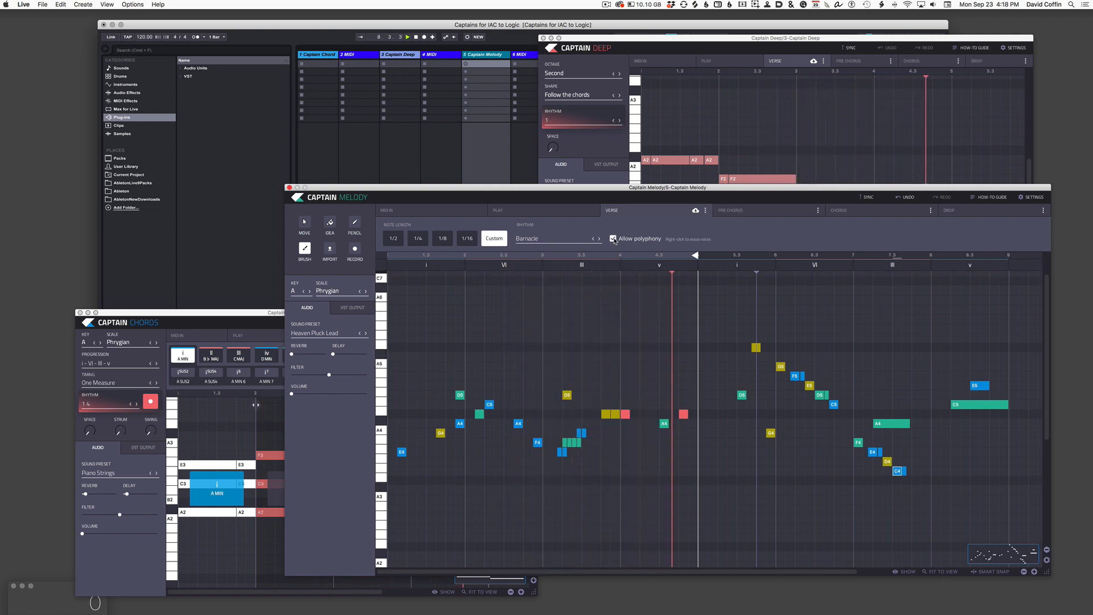
mouse_move(436, 384)
left_mouse_down()
mouse_move(450, 370)
mouse_move(537, 357)
left_mouse_up()
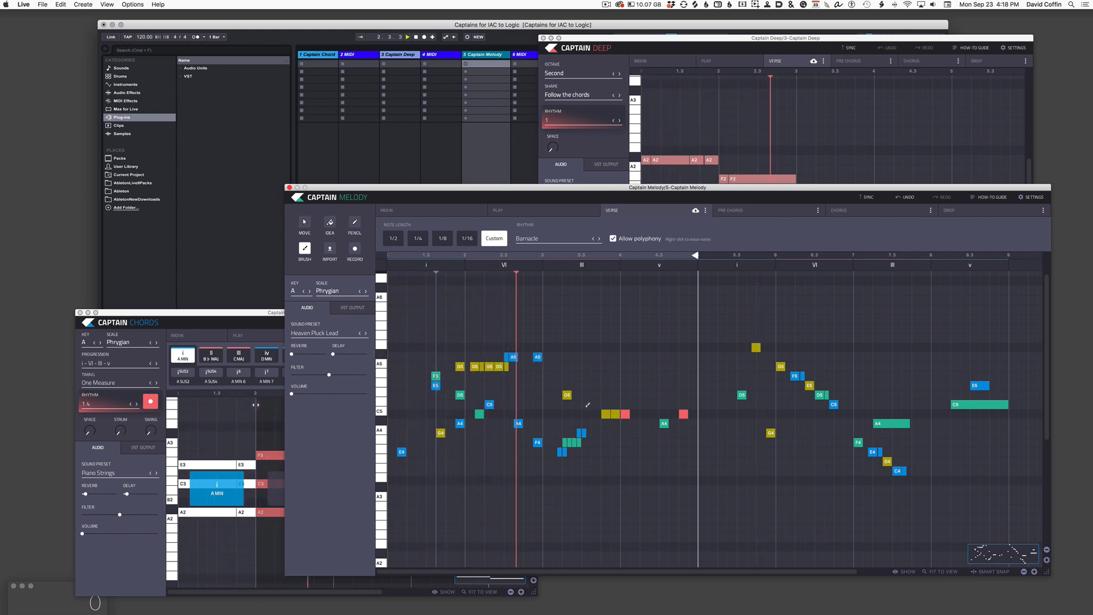
left_click(311, 233)
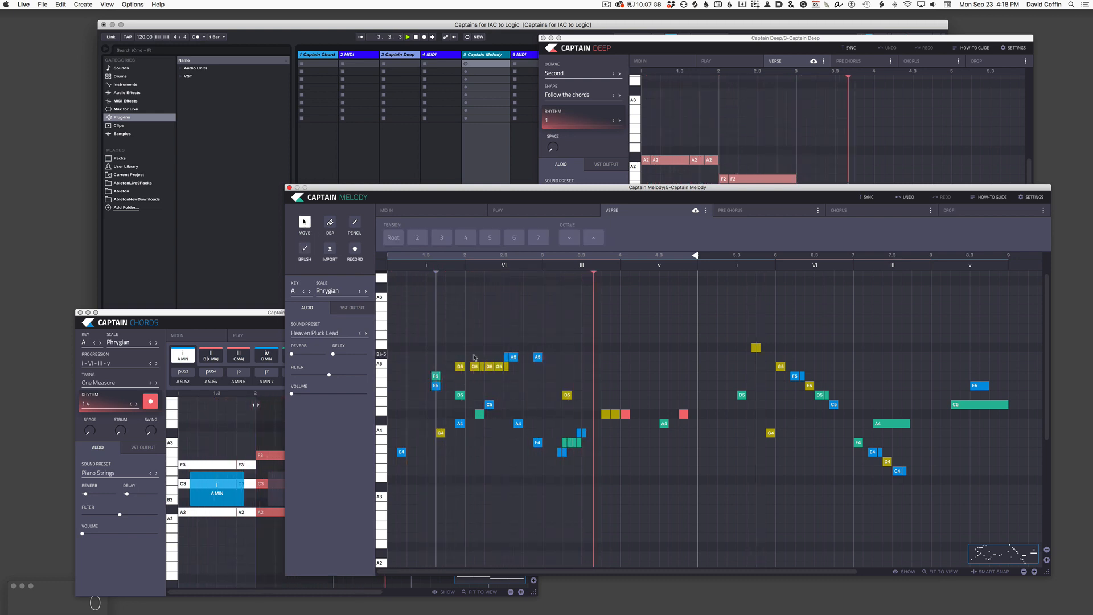
left_click_drag(482, 366, 515, 347)
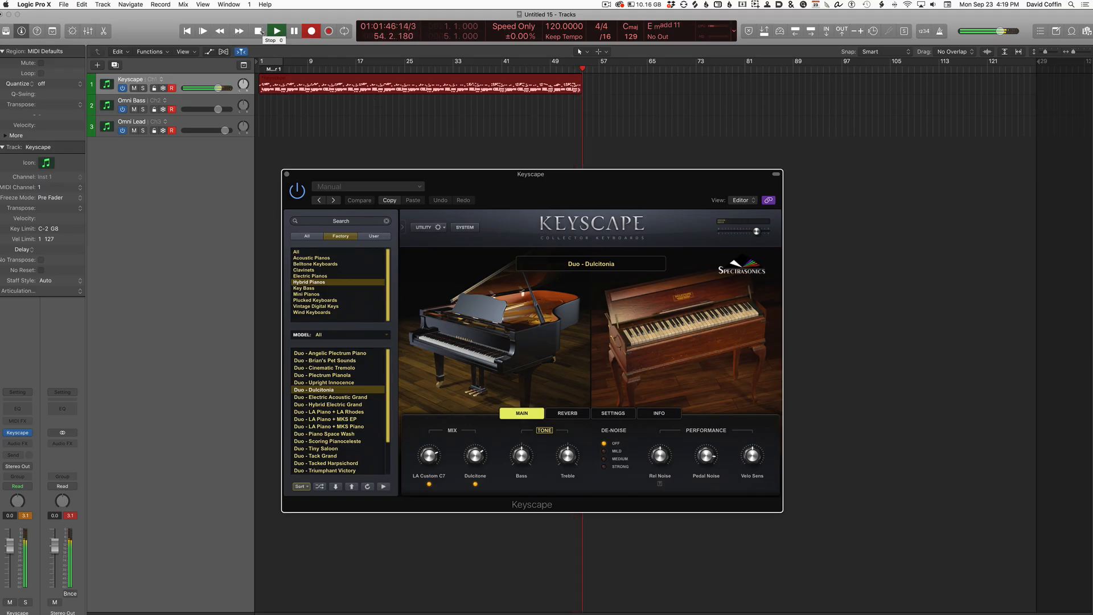
Step: Switch to Logic Pro X, stop the recording and move the Keyscape window up to just below the tracks
key("super+Tab")
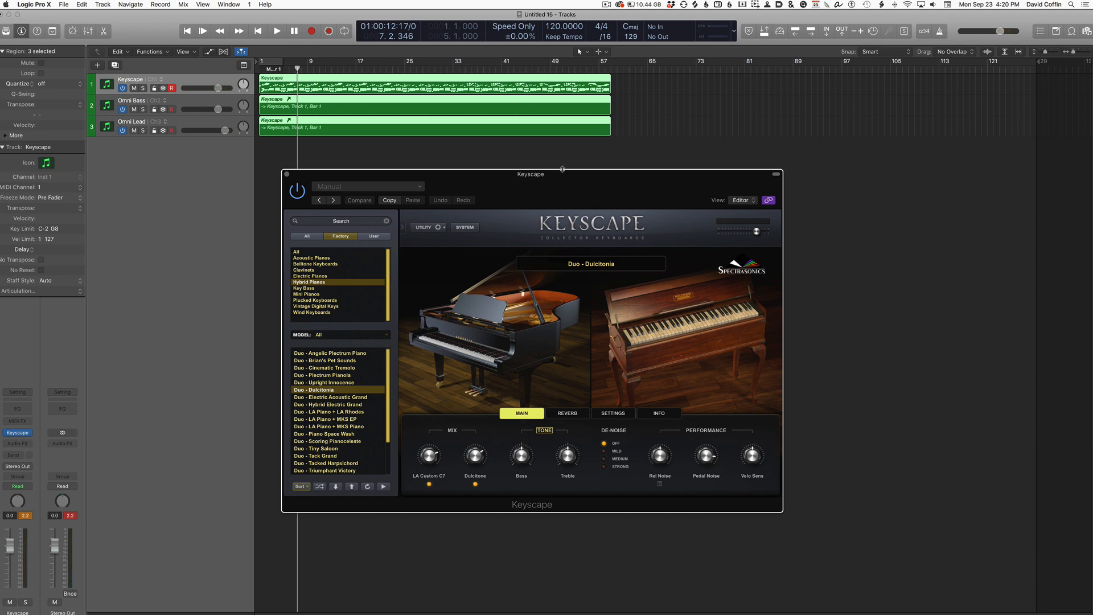
left_click_drag(599, 179, 578, 150)
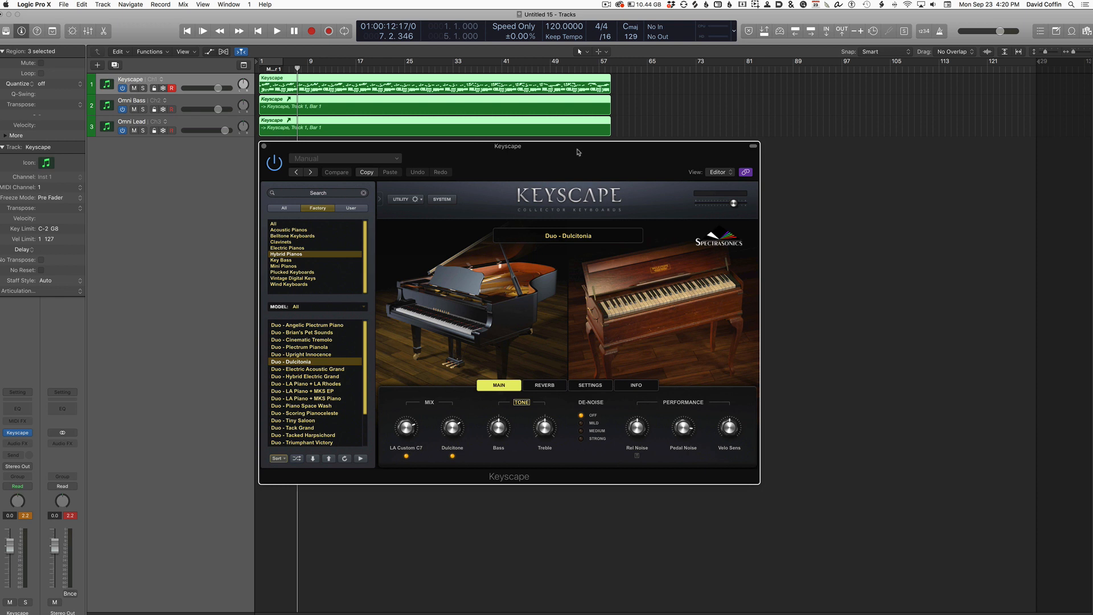